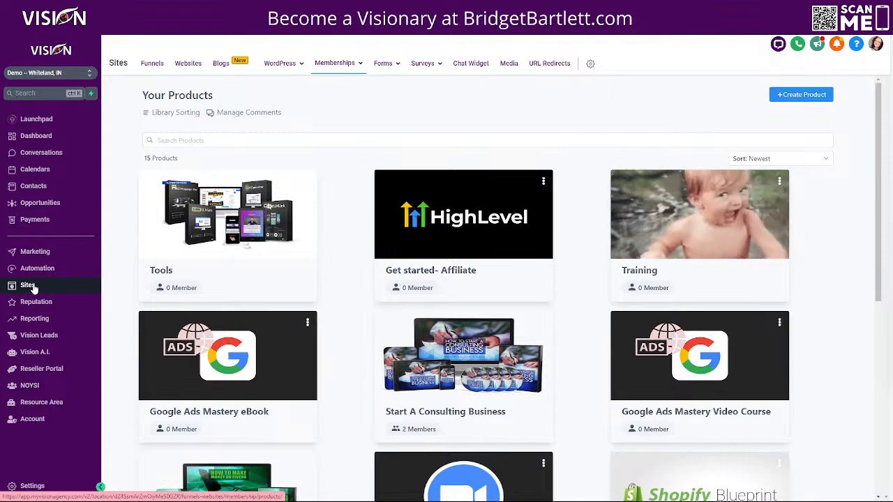
Step: Open the Start A Consulting Business course's outline from the Products grid
mouse_move(349, 70)
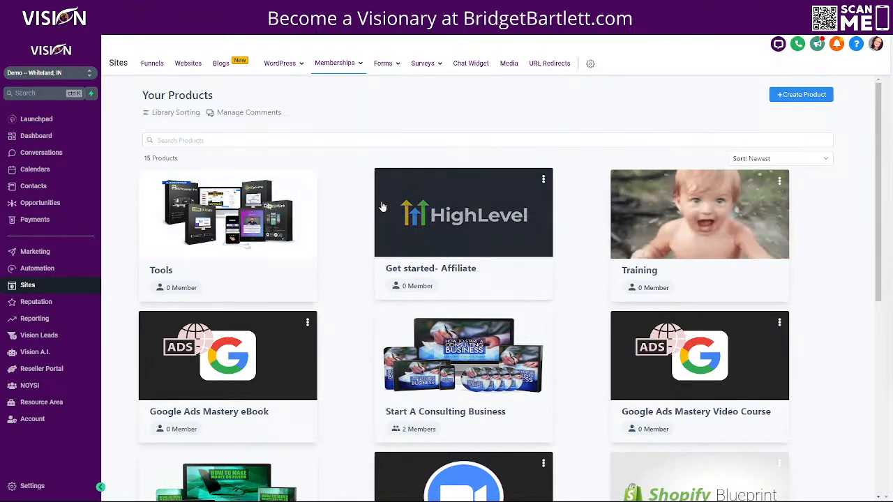
scroll(577, 285, down, 2)
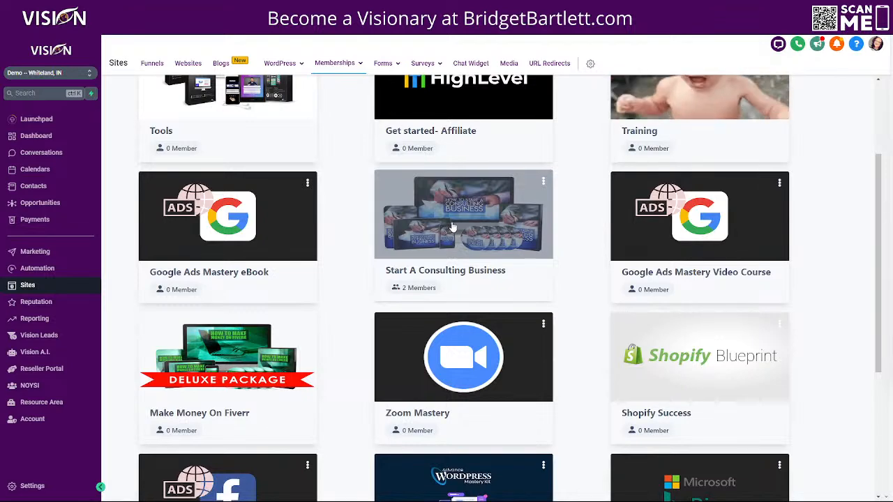
click(452, 228)
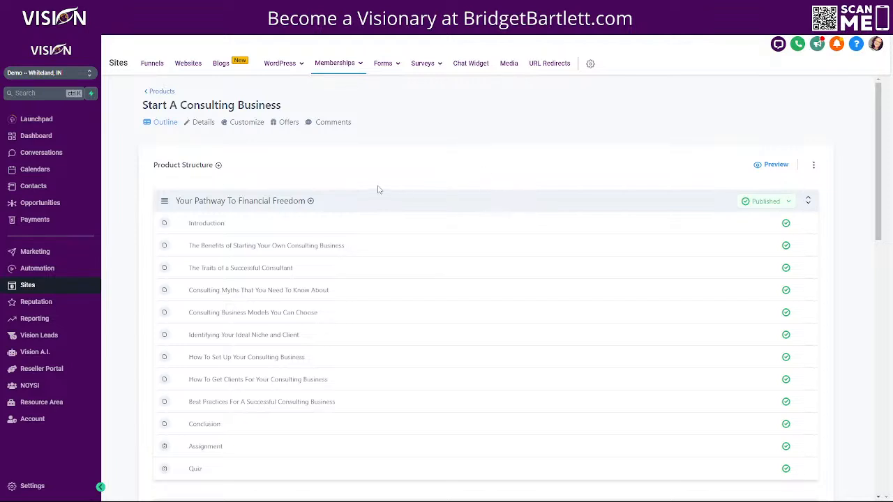
Step: Delete the Quiz row and then the Assignment row, confirming each deletion
scroll(339, 280, down, 1)
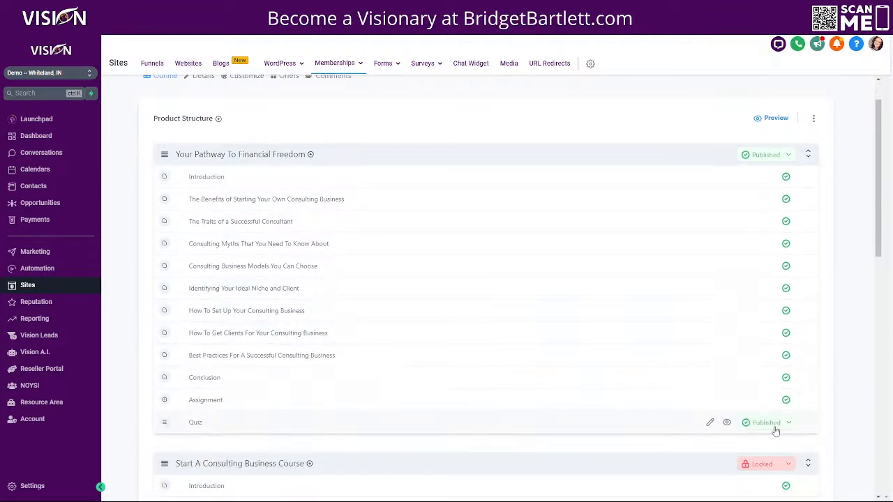
click(770, 423)
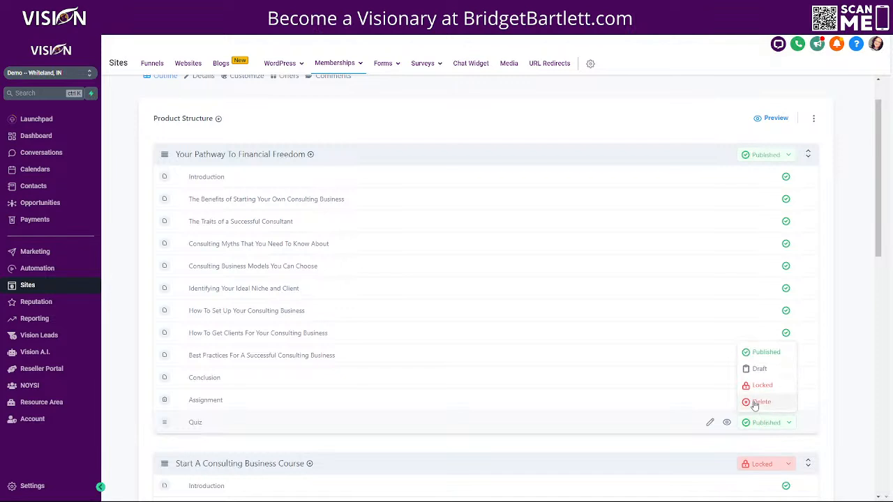
click(757, 402)
click(492, 86)
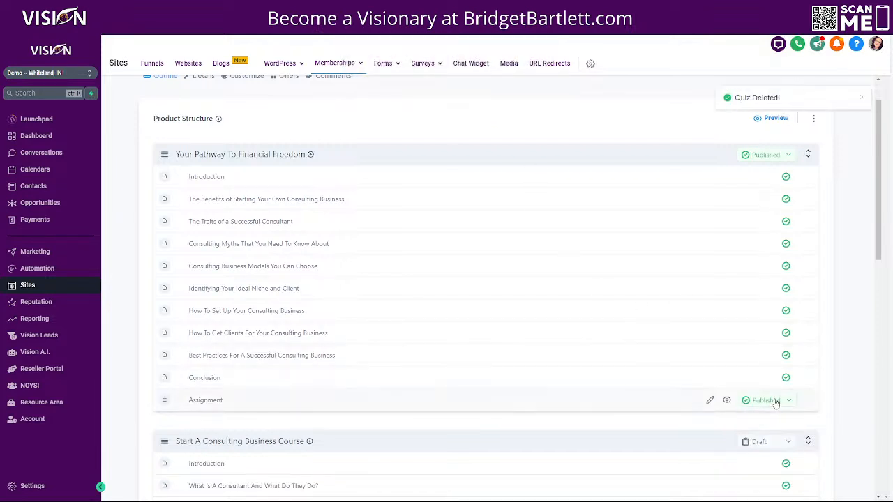
click(759, 403)
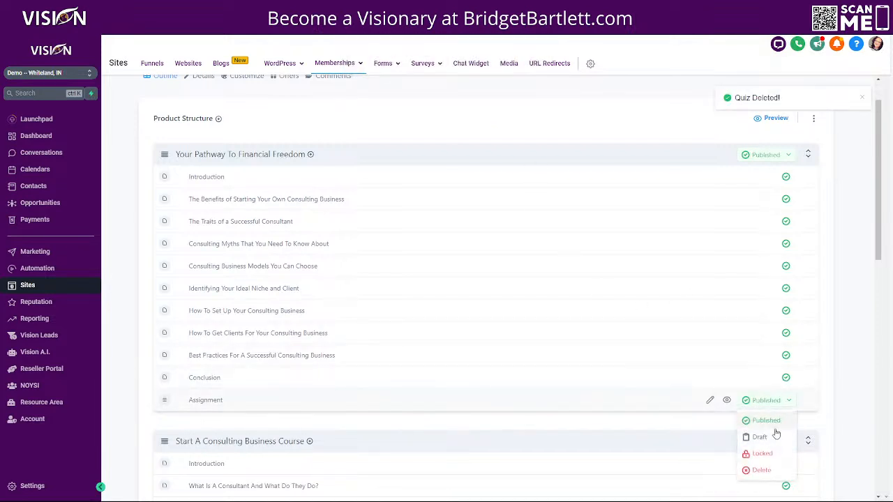
click(760, 471)
click(491, 77)
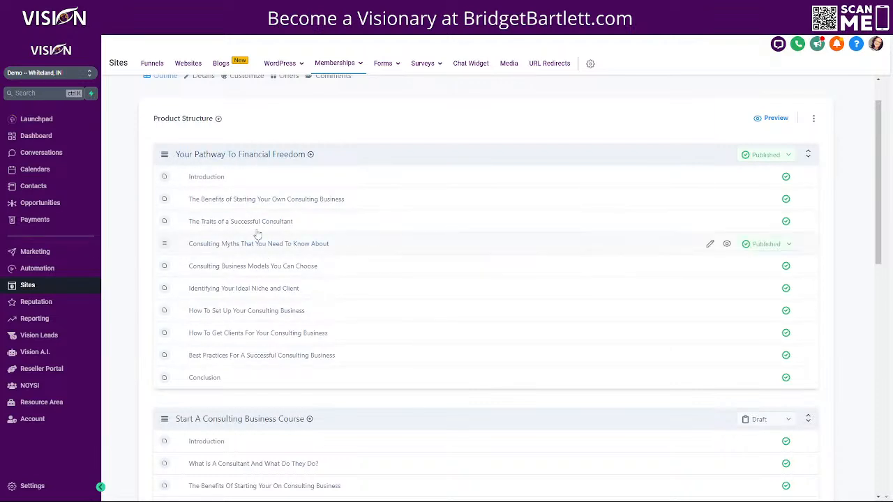
Step: Create an Assignment-type assessment titled 'Test assignment' at the end of the category
click(312, 155)
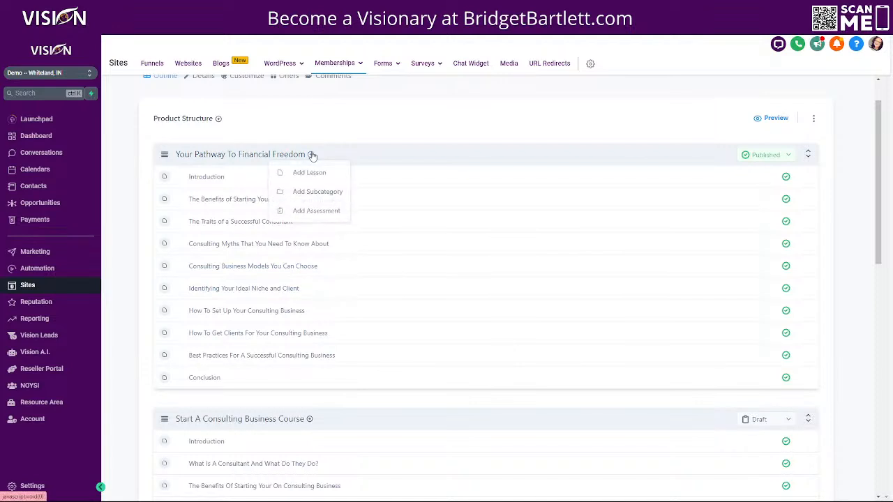
click(311, 212)
click(403, 178)
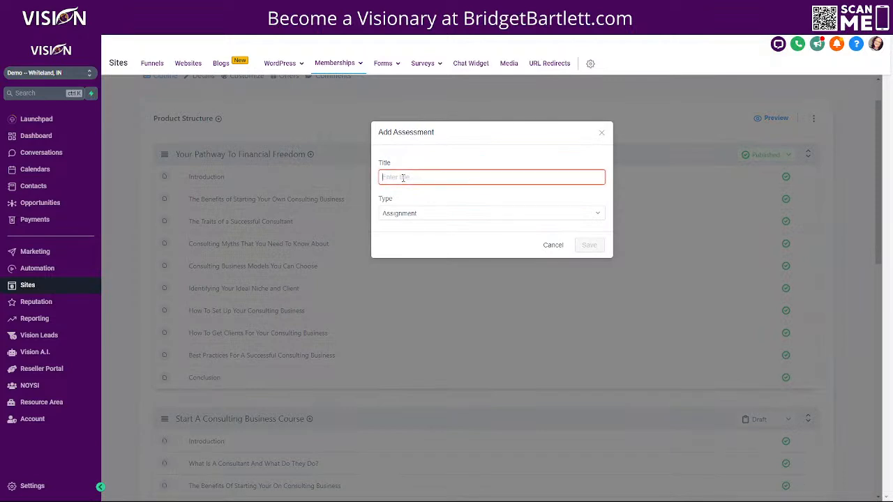
text(est)
key(BackSpace)
key(BackSpace)
key(BackSpace)
text(es)
key(BackSpace)
key(BackSpace)
text(test)
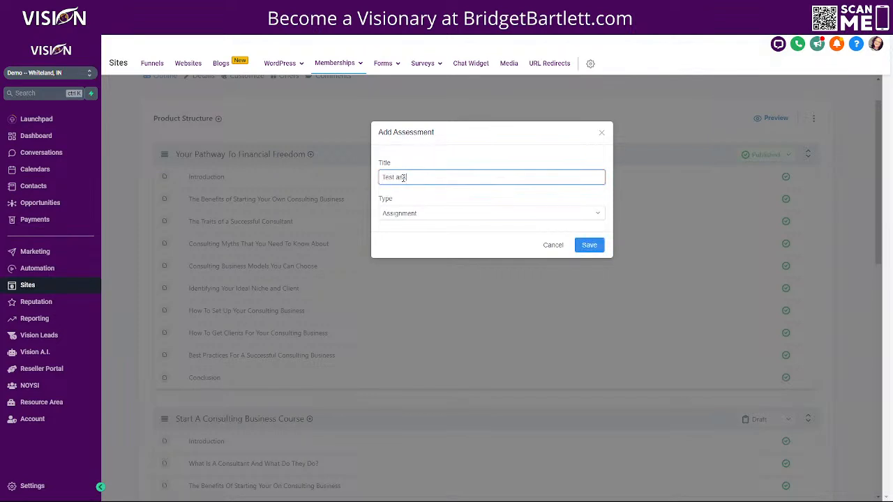
text( assignment)
click(593, 249)
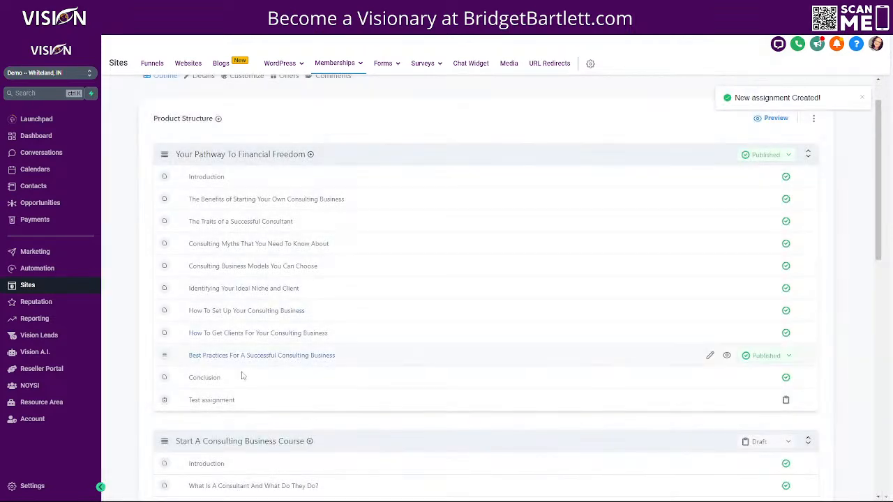
Step: Enter 'This is the instructions for my test assignment' in Test assignment's Instructions box
click(220, 401)
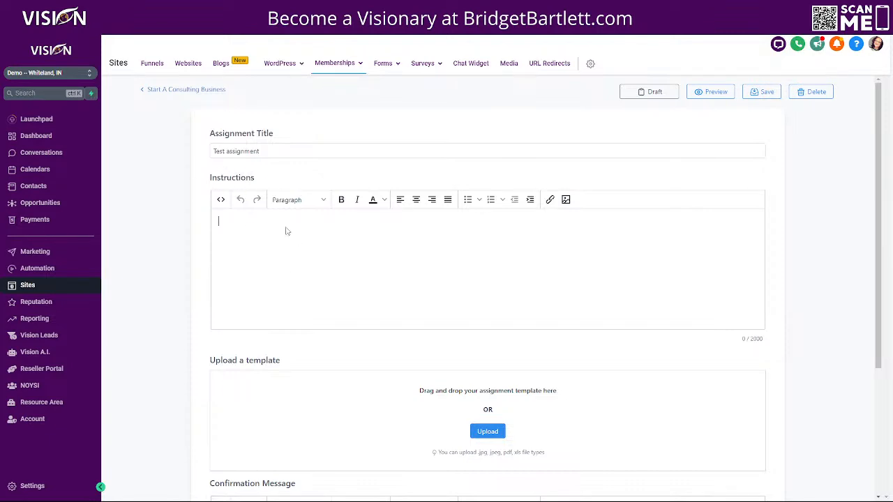
text(Th)
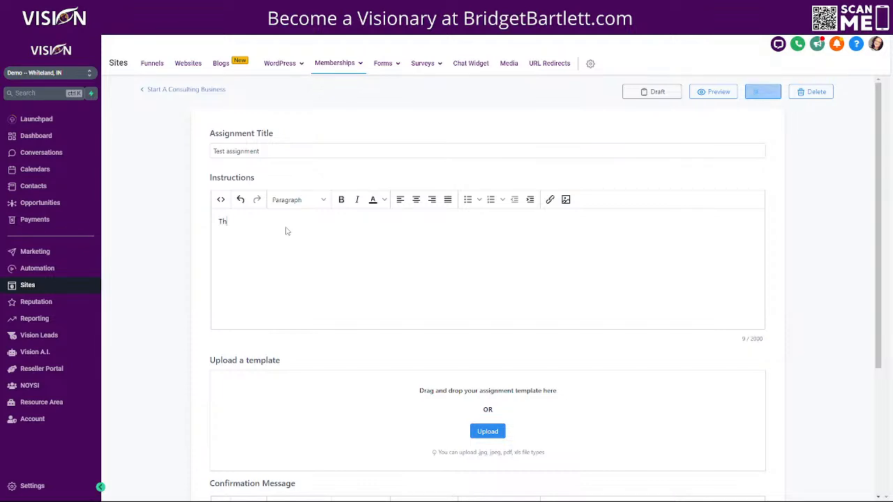
text(is is the instructions for my )
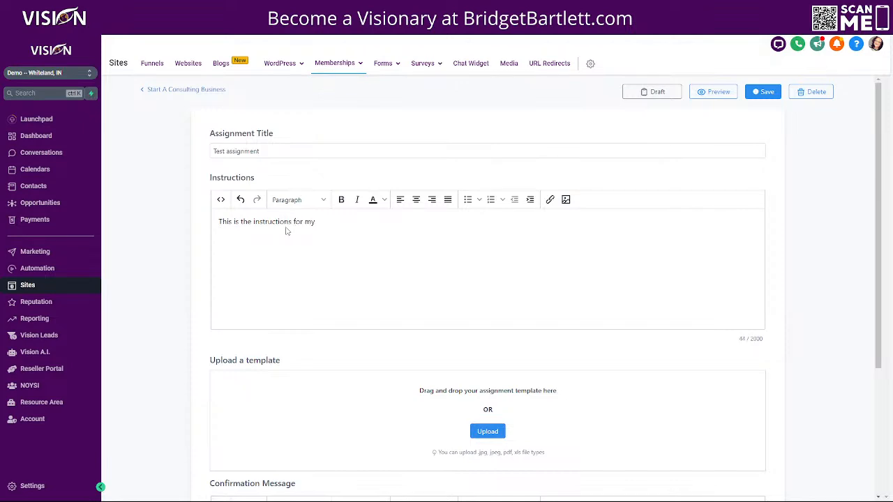
text(test als)
text(ignment)
drag(219, 222, 421, 219)
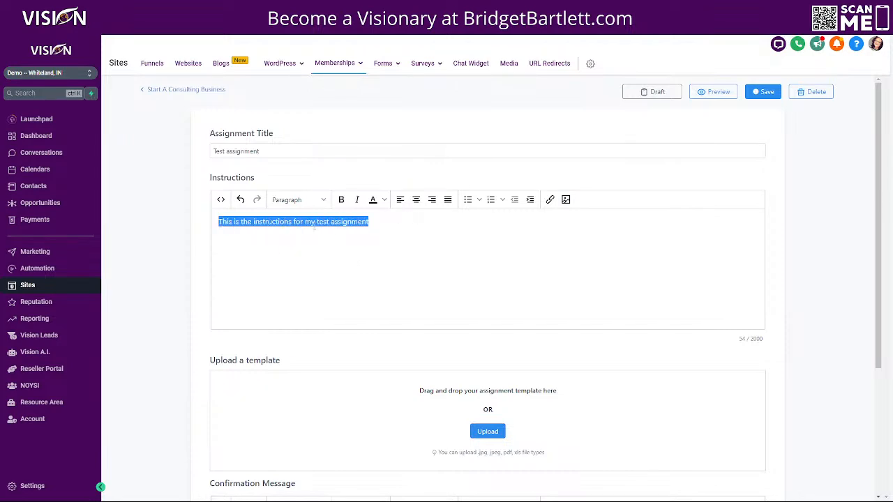
click(286, 336)
click(353, 222)
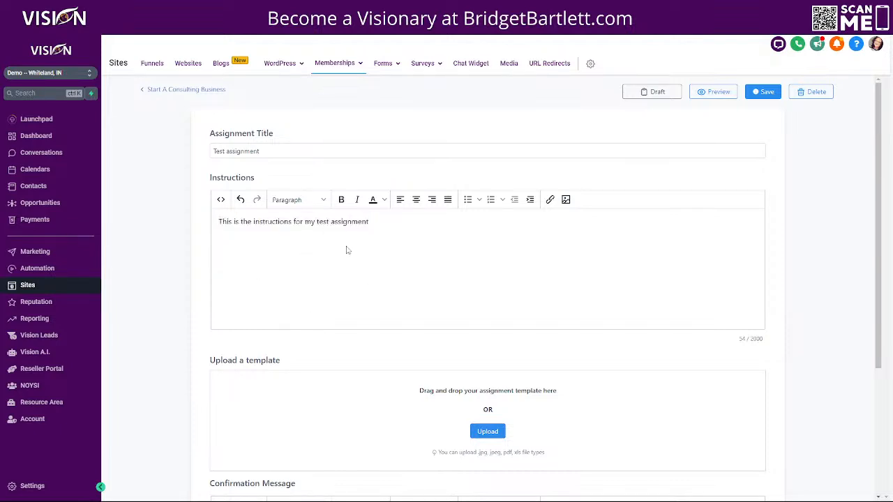
Step: Enter 'Thank you for submitting your file' as the confirmation message and save
scroll(290, 275, down, 1)
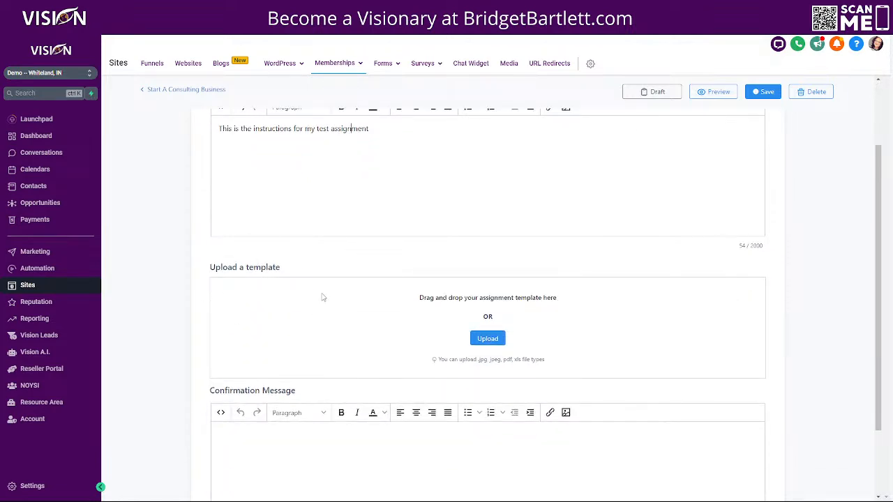
scroll(314, 326, down, 1)
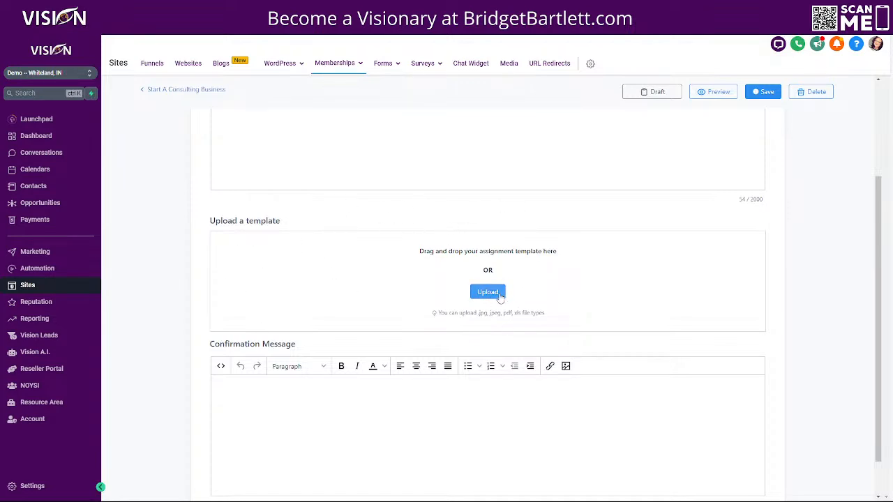
scroll(313, 306, down, 1)
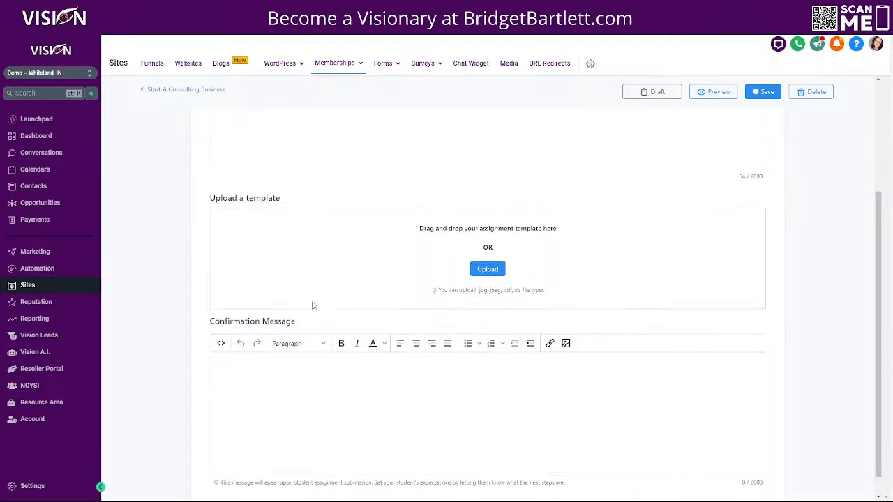
scroll(313, 306, down, 2)
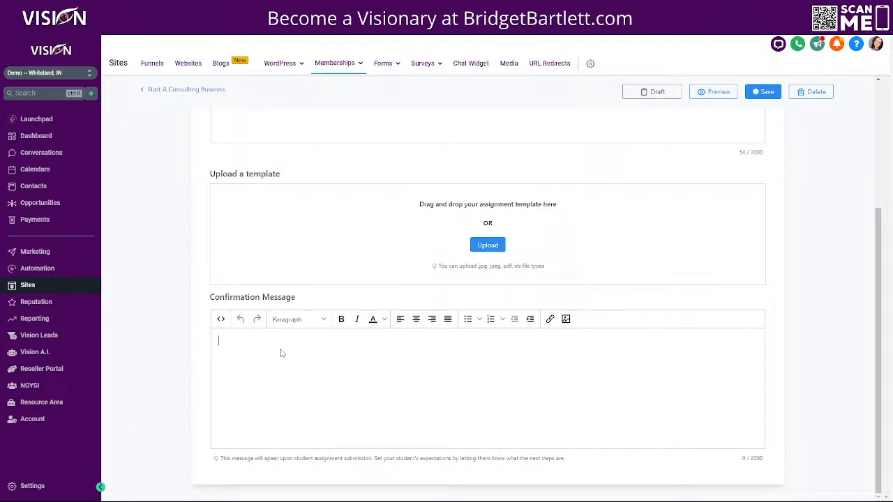
text(Thank you for submitting your file)
click(758, 98)
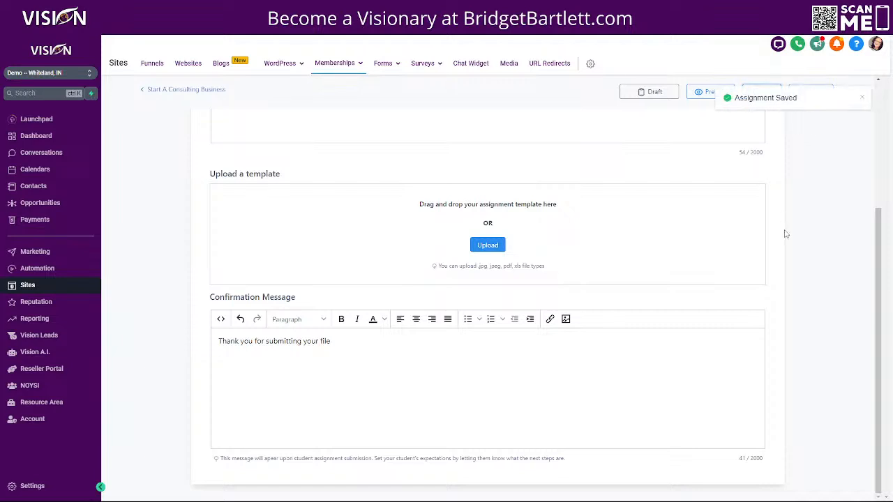
Step: Preview Test assignment as a student, reviewing its title and instructions
click(702, 95)
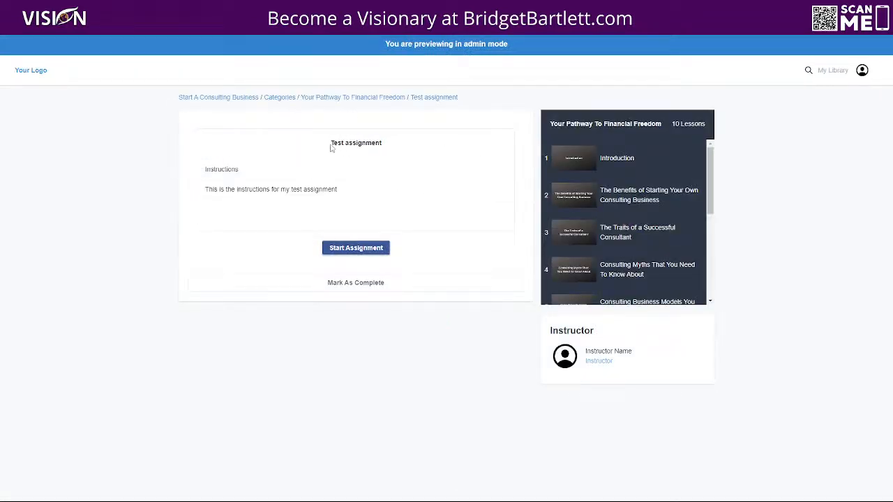
drag(332, 147, 388, 152)
drag(255, 172, 196, 177)
drag(360, 194, 206, 195)
click(205, 195)
Step: Start the assignment to view the submission form, then return to the assignment editor
click(356, 250)
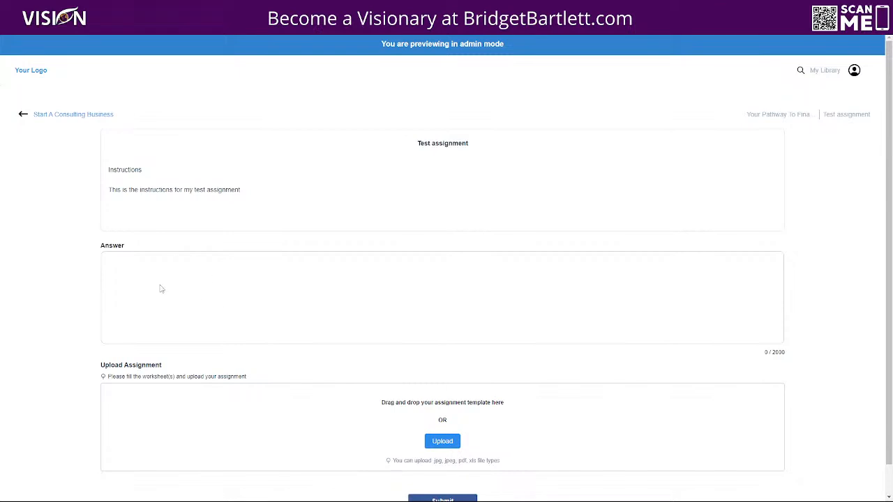
scroll(225, 297, down, 1)
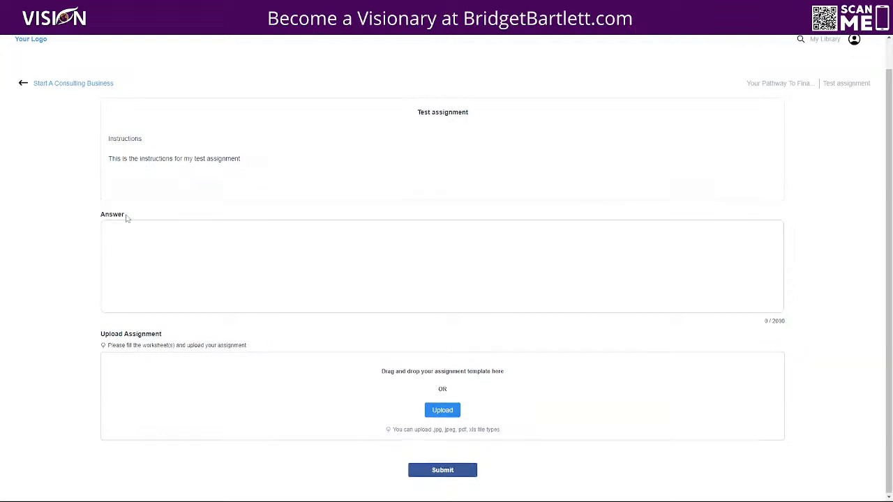
scroll(31, 168, up, 1)
click(23, 113)
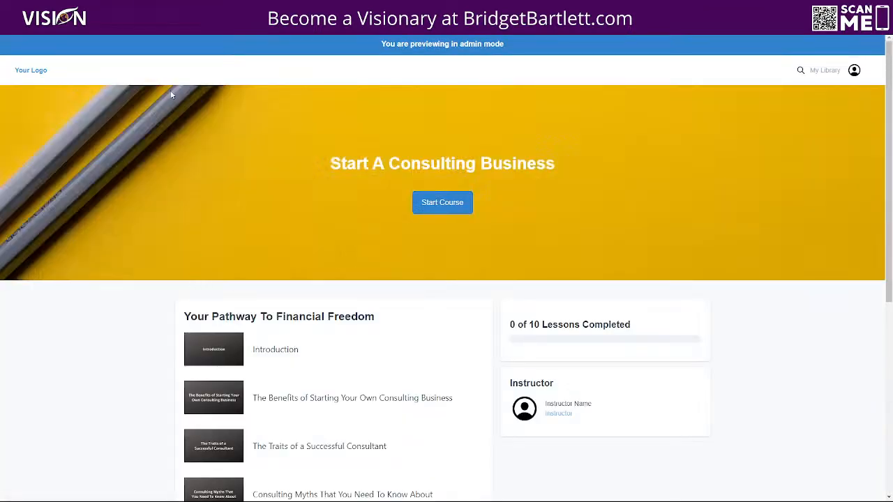
key(alt+Left)
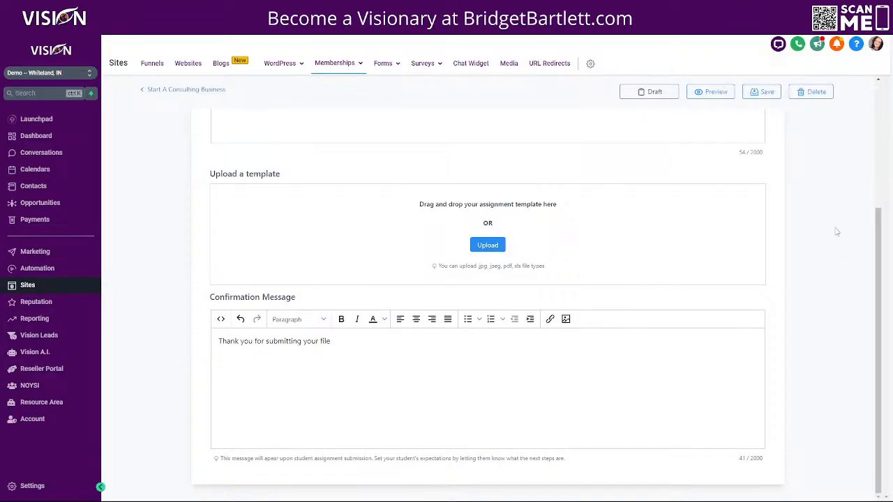
scroll(412, 433, up, 3)
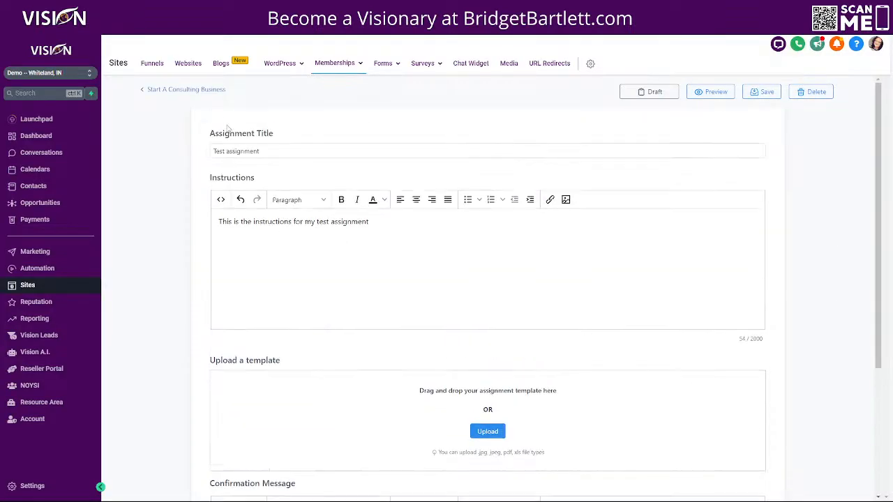
Step: From the outline, add a Quiz-type assessment 'Test quiz' below Test assignment and open it
click(205, 91)
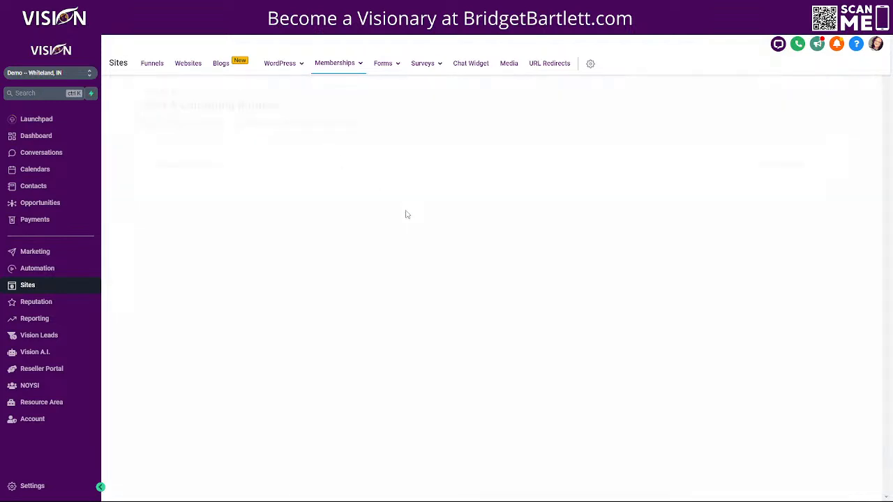
click(310, 201)
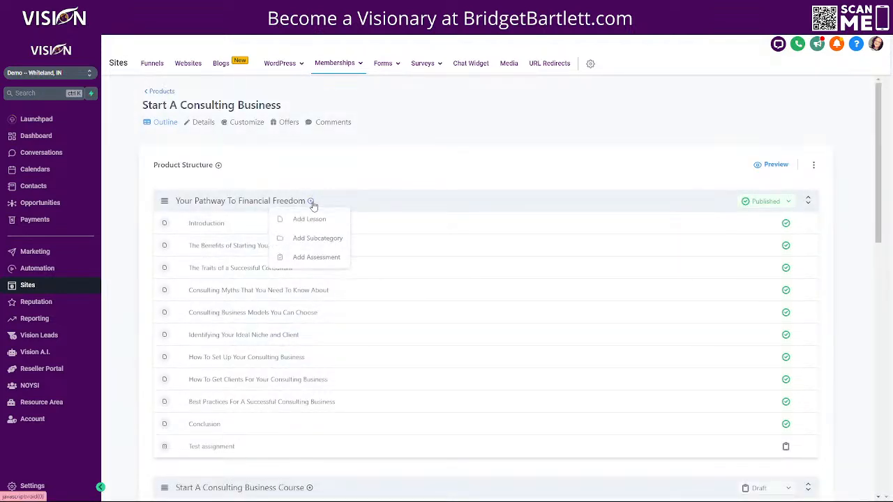
click(301, 259)
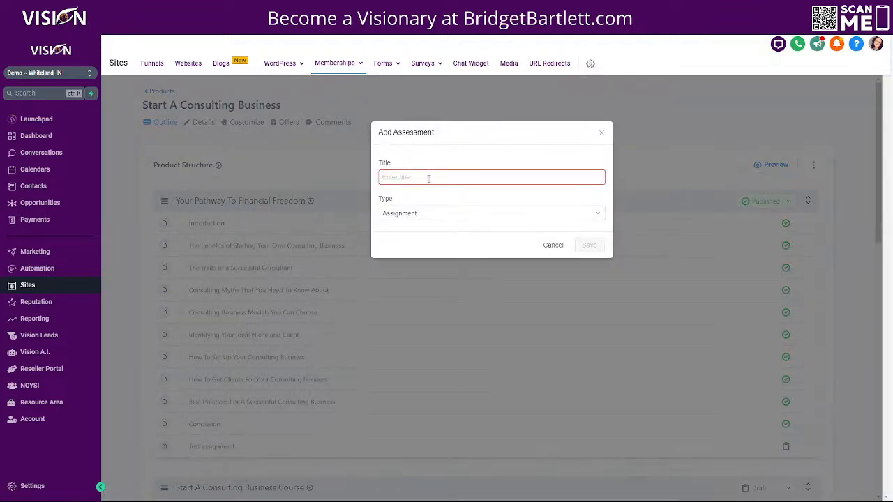
text(Test quiz)
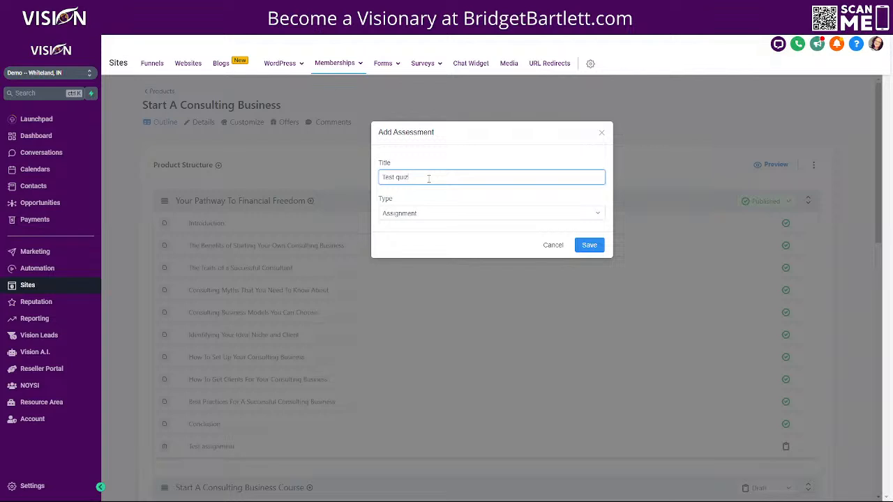
click(412, 213)
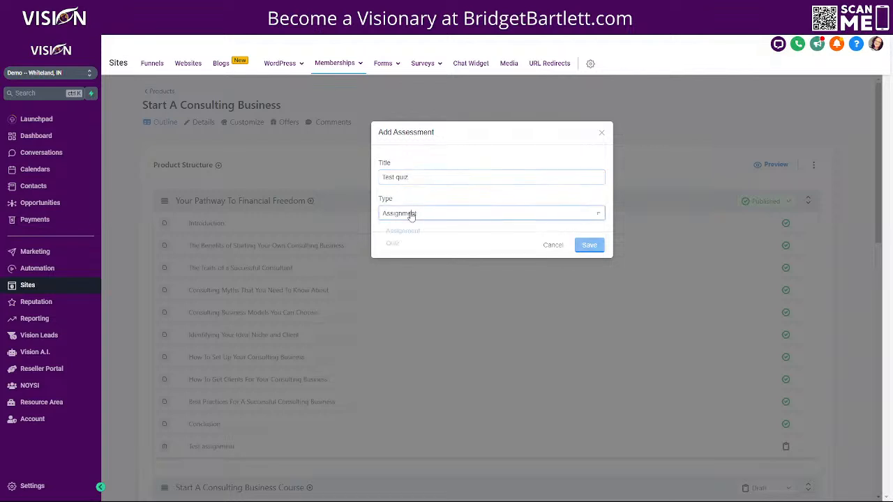
click(392, 248)
click(585, 243)
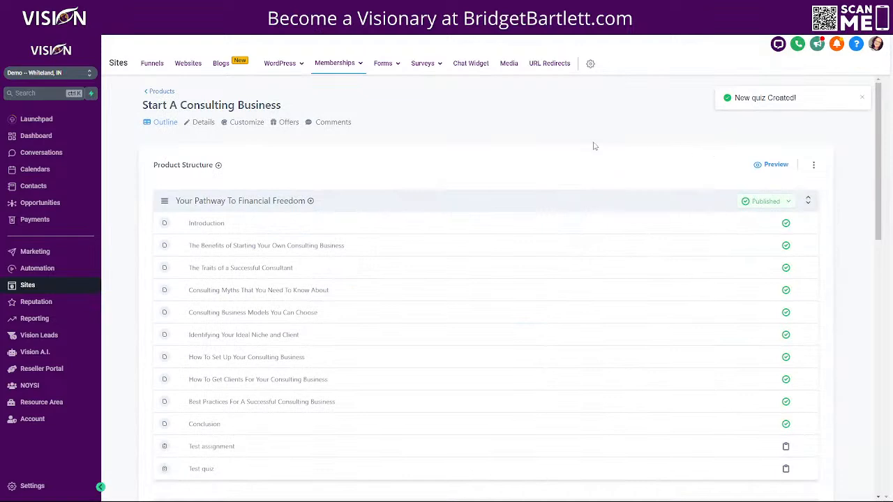
scroll(311, 384, down, 1)
scroll(310, 384, down, 2)
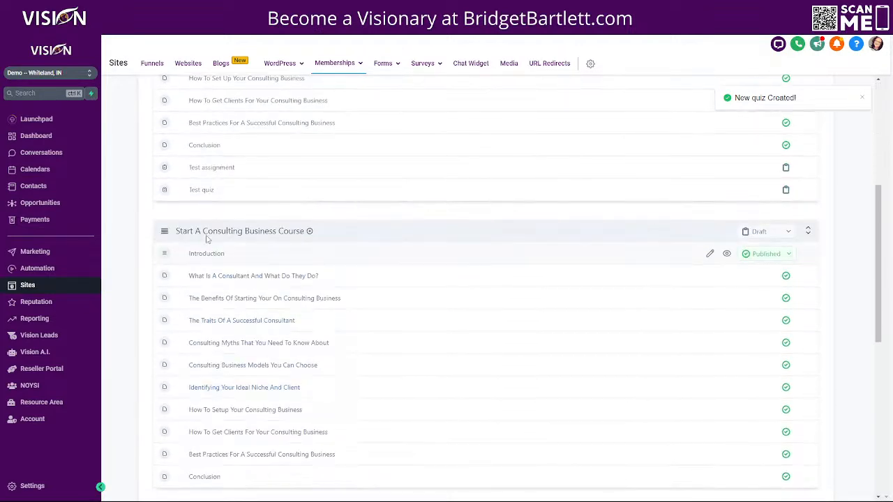
click(197, 189)
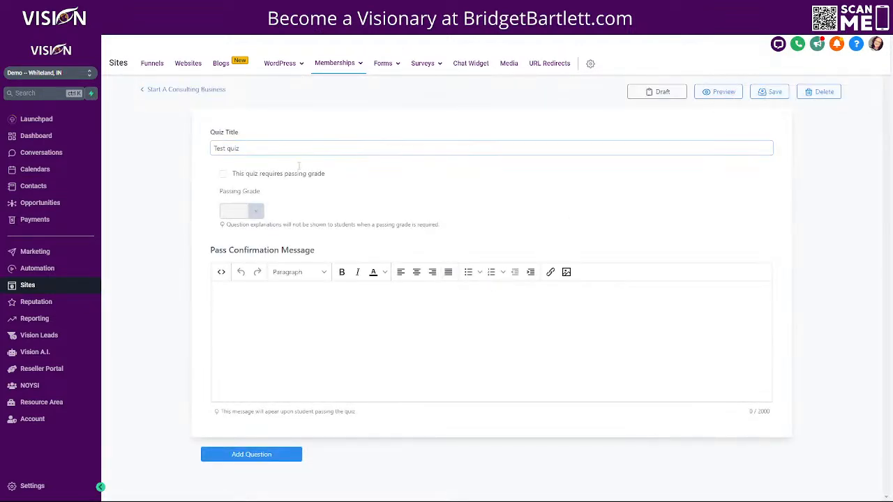
Step: Require a passing grade for Test quiz and set it to 100%
drag(251, 146, 191, 144)
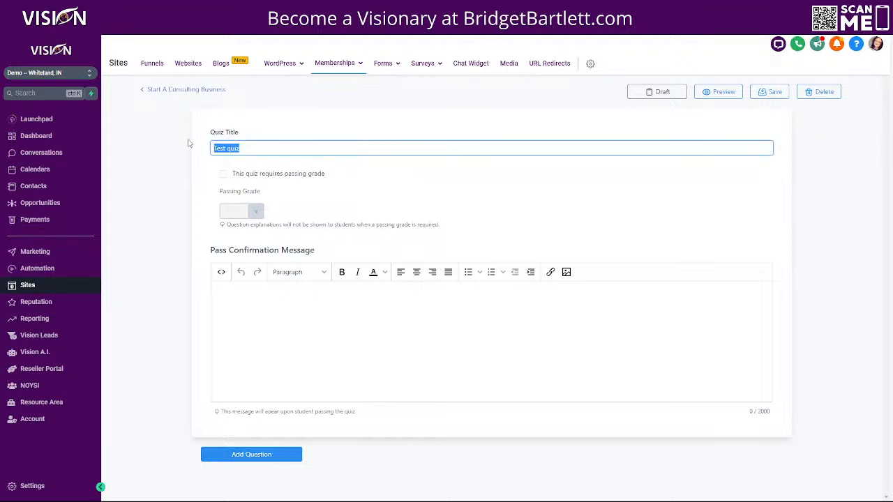
click(224, 175)
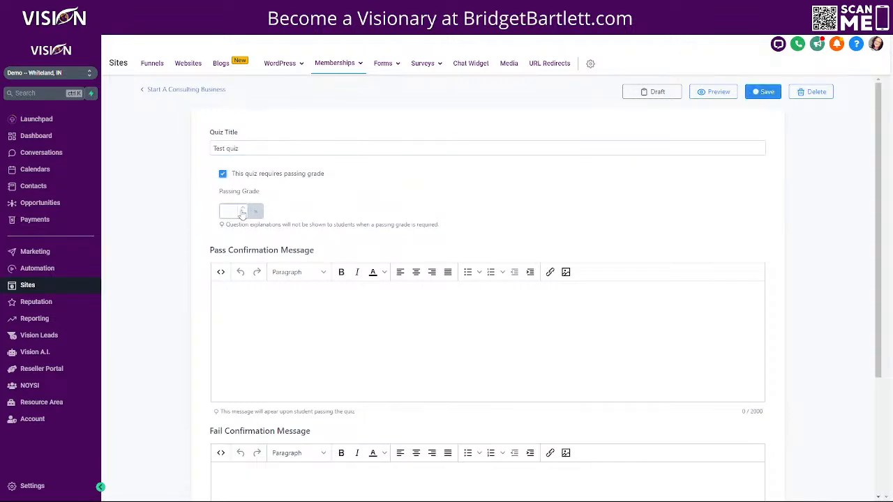
double_click(223, 211)
key(BackSpace)
click(373, 191)
Step: Place the cursor in the Pass Confirmation Message editor
drag(331, 253, 210, 253)
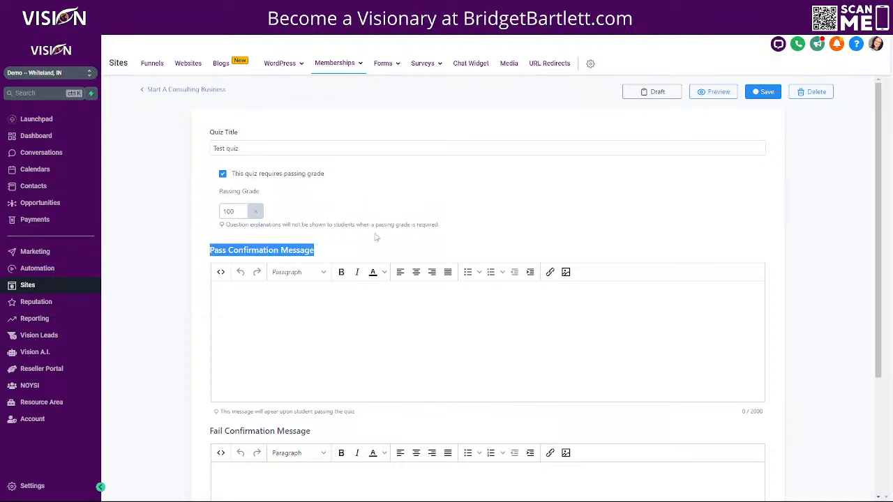
scroll(282, 136, down, 3)
scroll(283, 200, up, 2)
click(270, 234)
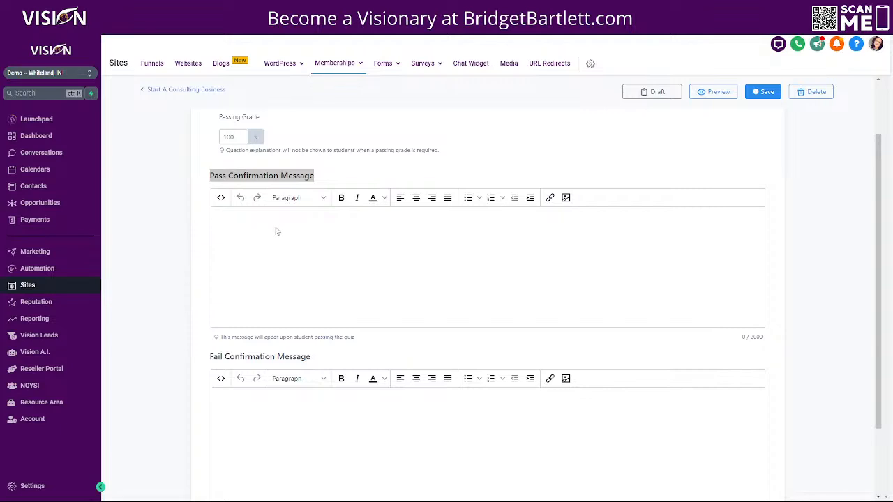
Step: Write the pass message explaining when it appears, ending with 'Congratulations! You passed!'
click(234, 247)
text(This is where the confirmation message gfo)
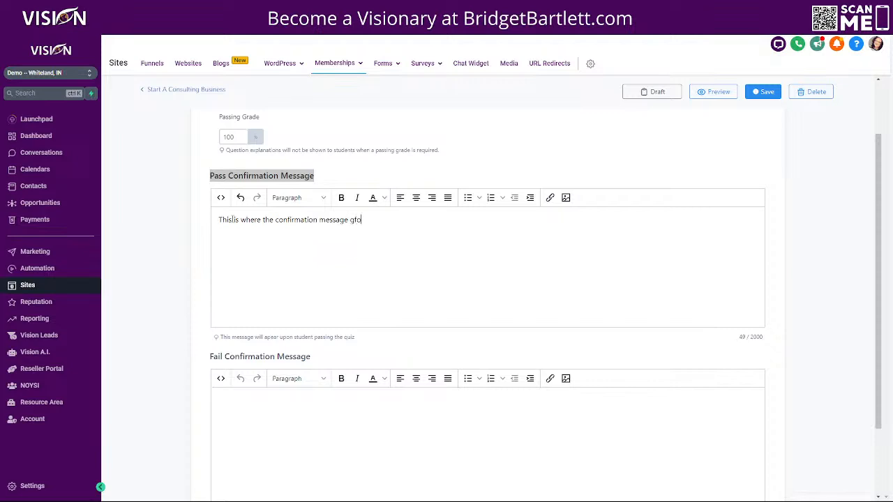
key(BackSpace)
key(BackSpace)
text(oes when someone passes the test quiz)
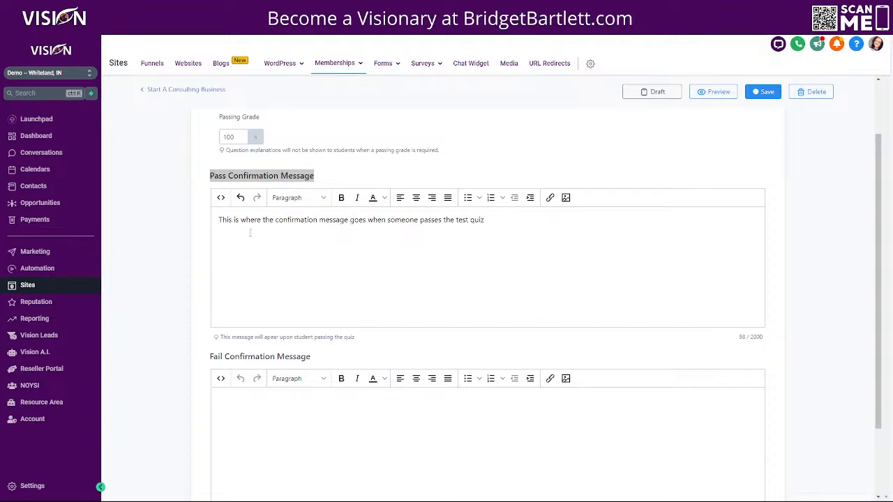
text(hi)
key(BackSpace)
key(BackSpace)
text(Congratulations! You p)
scroll(313, 279, down, 2)
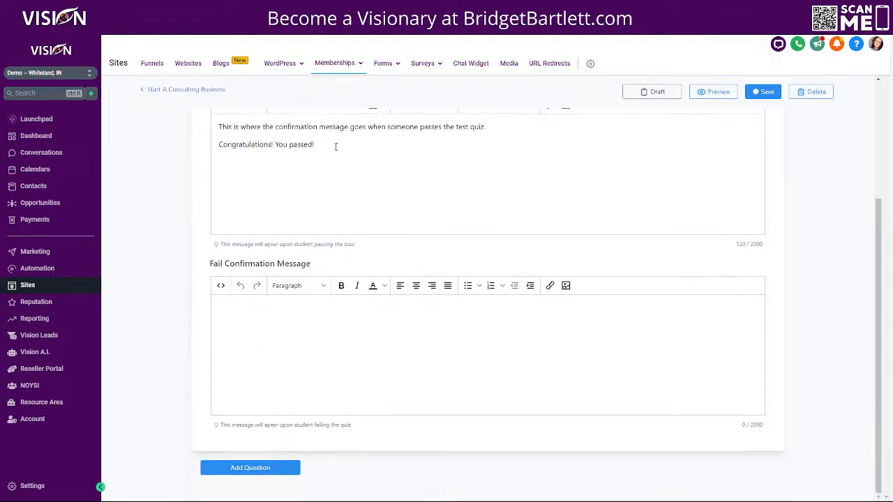
drag(336, 148, 214, 150)
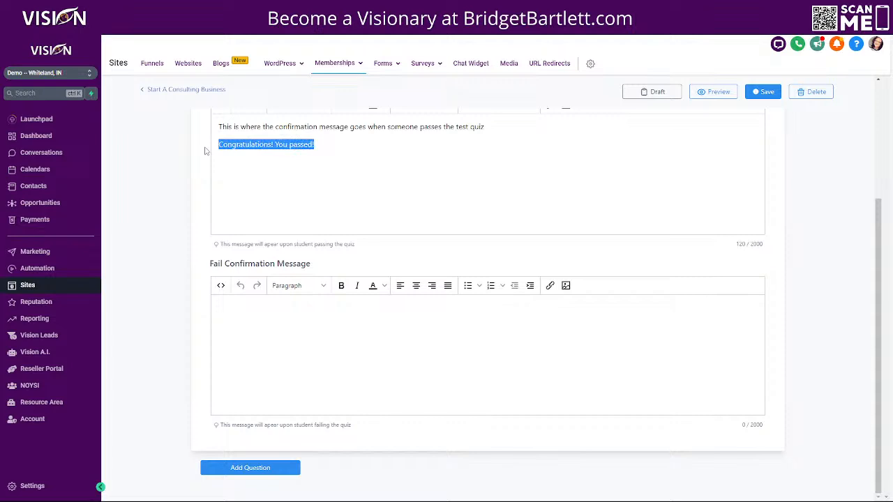
click(249, 307)
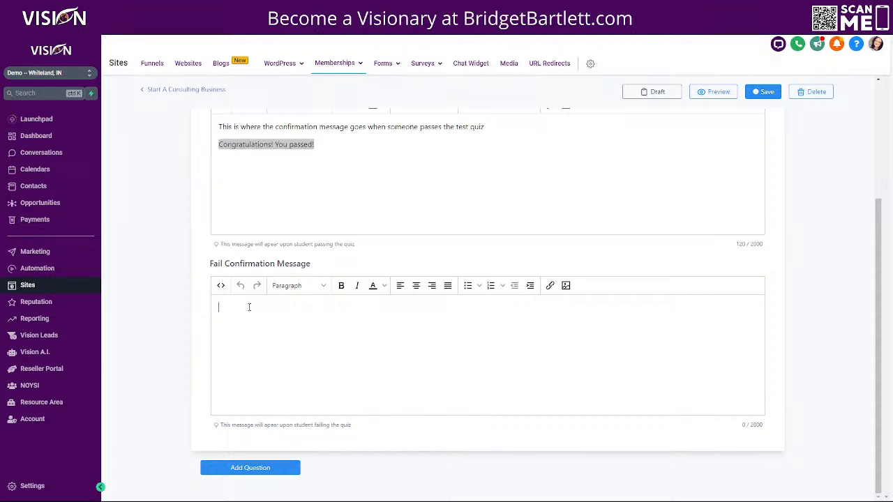
Step: Type 'Oh no! You failed!' in the fail message and paste the pass sentence above it
text(Oh no! You failed!)
click(219, 128)
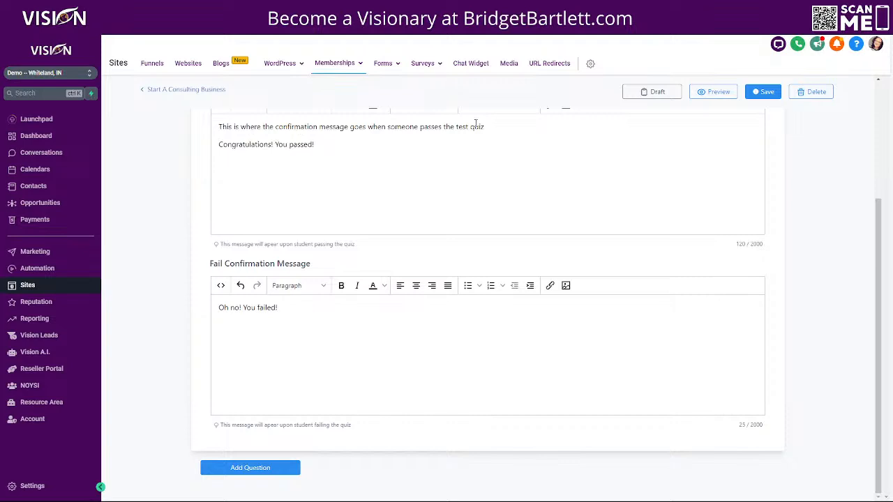
key(ctrl+a)
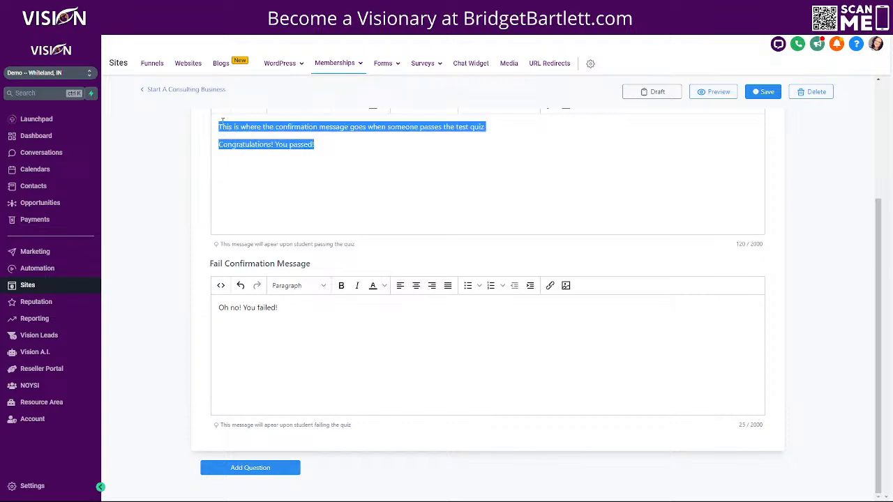
click(221, 127)
drag(217, 128, 493, 124)
key(ctrl+c)
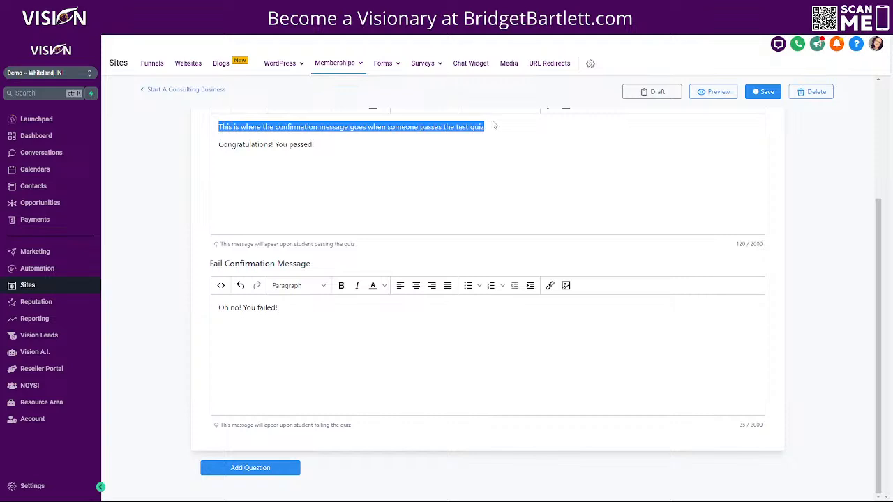
click(218, 308)
key(Return)
key(Return)
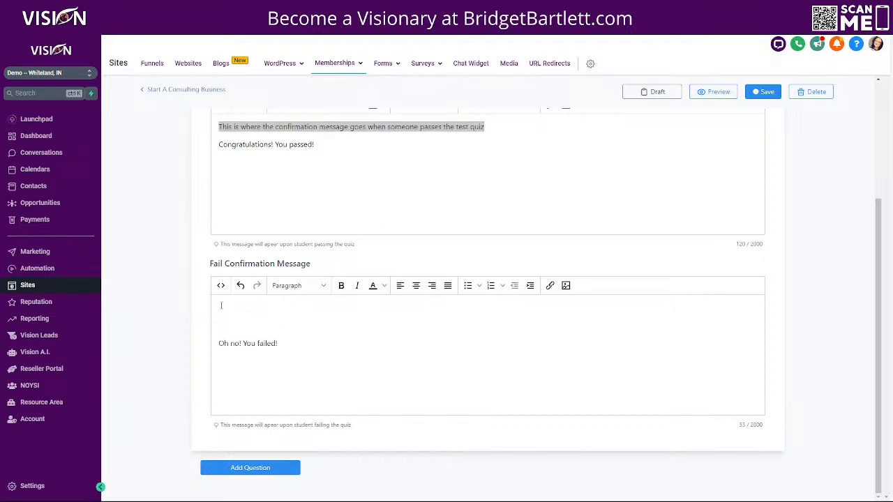
key(ctrl+v)
Step: Change 'passes' to 'fails' in the pasted sentence and save the quiz
drag(469, 308, 430, 312)
click(438, 307)
double_click(437, 308)
text(fails)
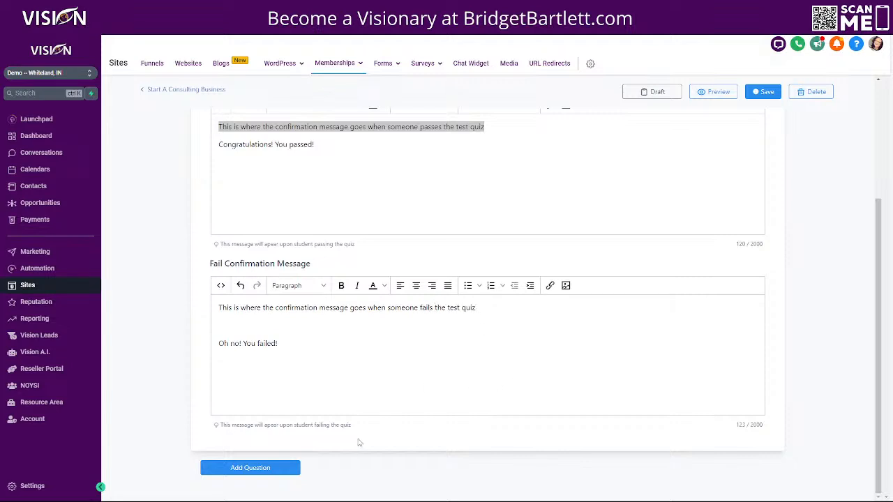
click(762, 91)
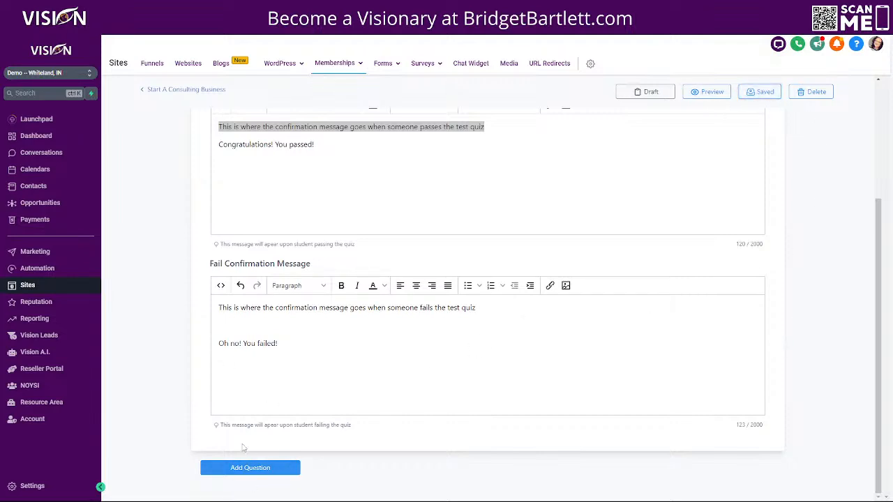
Step: Add Question #1 to the Test quiz below the pass and fail confirmation messages
scroll(540, 393, up, 3)
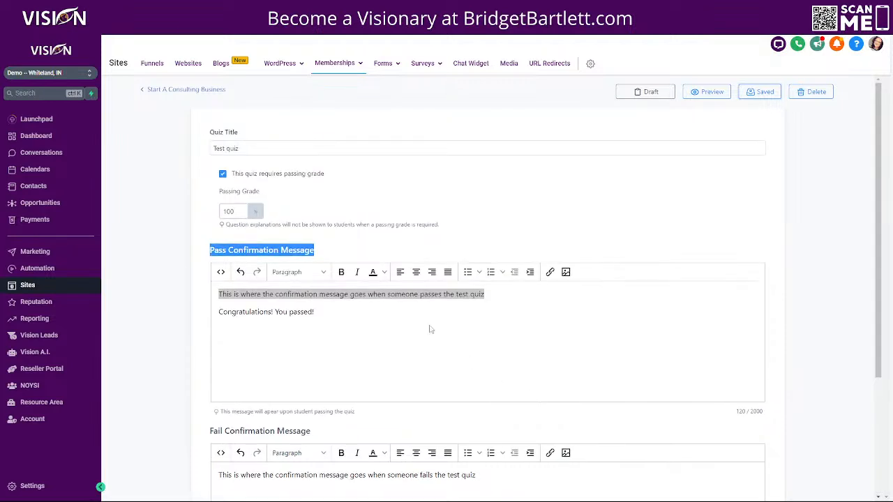
click(574, 186)
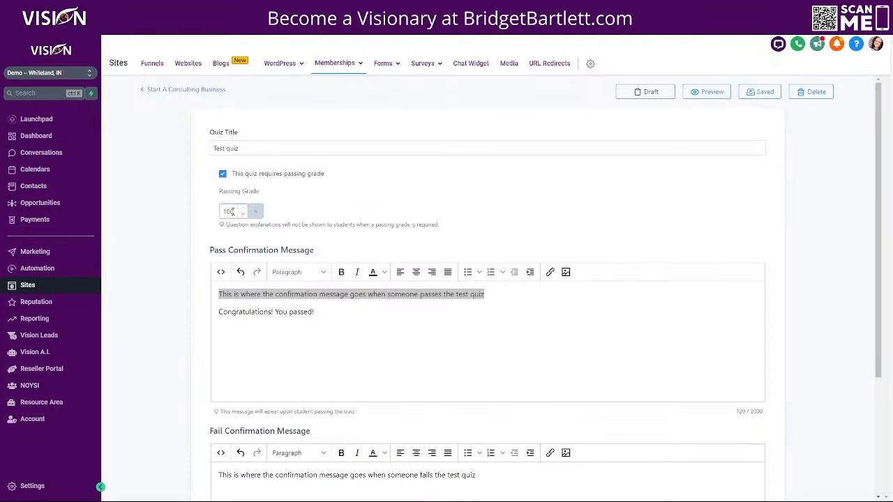
scroll(408, 223, down, 3)
click(425, 185)
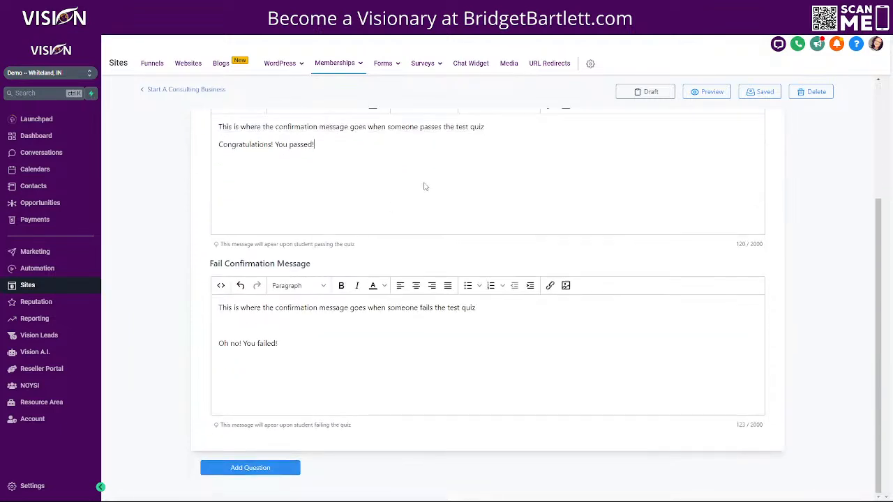
scroll(405, 224, up, 2)
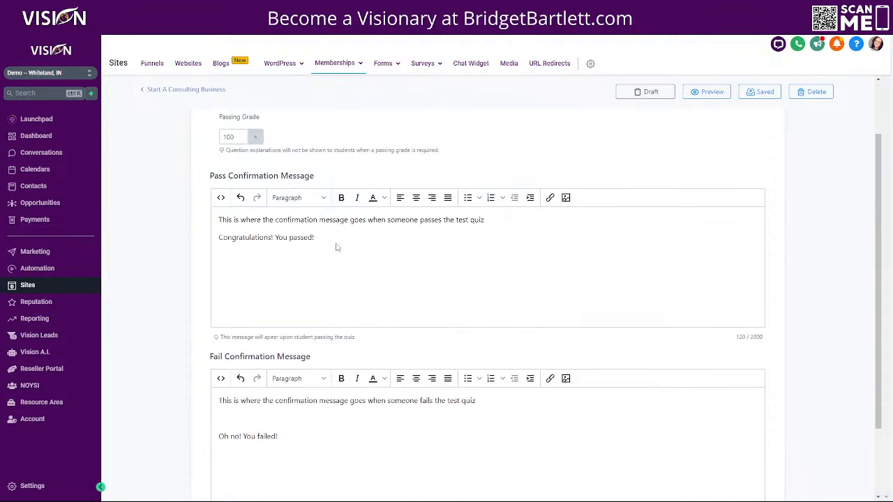
scroll(597, 324, down, 2)
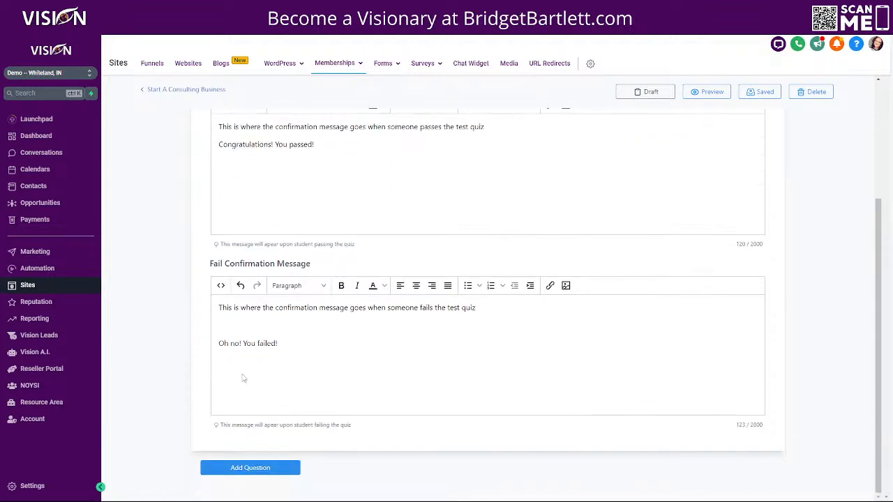
click(251, 467)
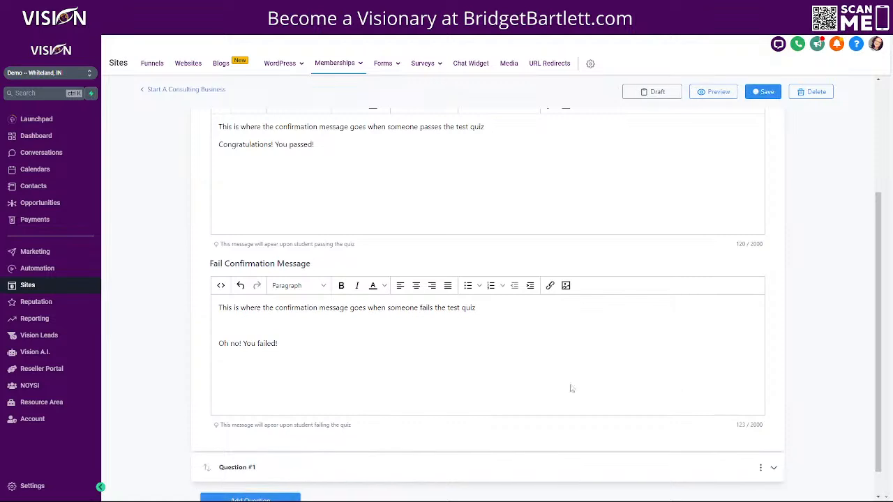
Step: Make Question #1 multiple choice with the question text 'is multiple choise'
click(773, 438)
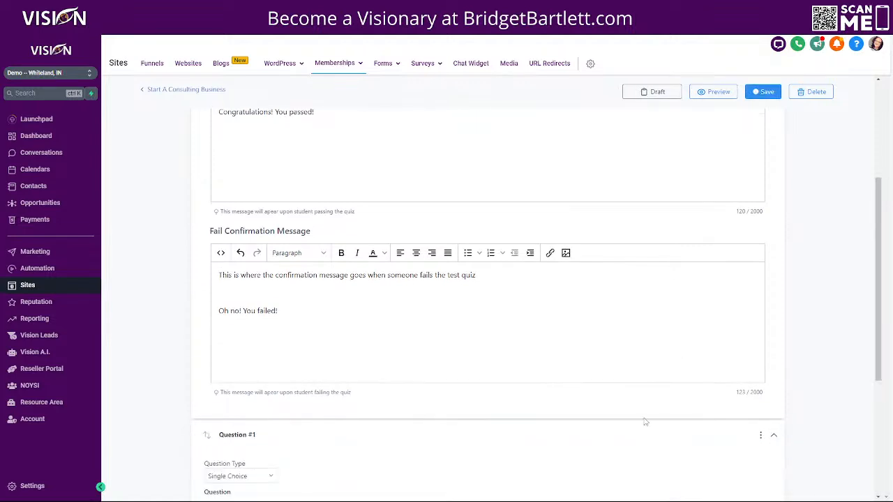
scroll(450, 400, down, 4)
click(229, 240)
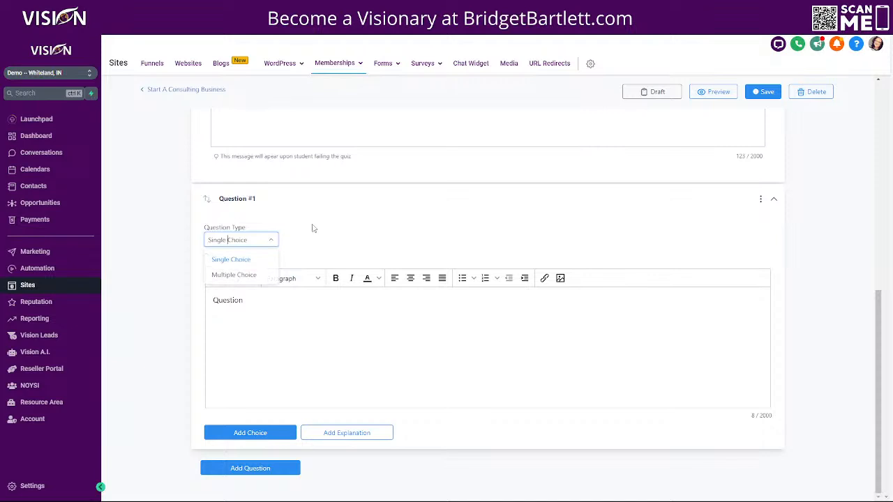
click(236, 276)
click(269, 300)
text(is)
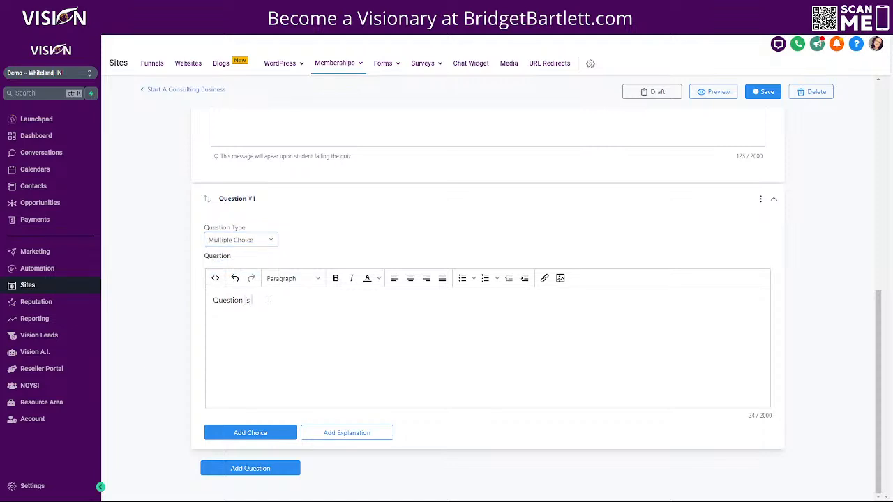
text( multiple choise)
Step: Add Option 1 marked correct, explained as 'This is the correct option'
click(249, 433)
scroll(280, 359, down, 3)
click(256, 296)
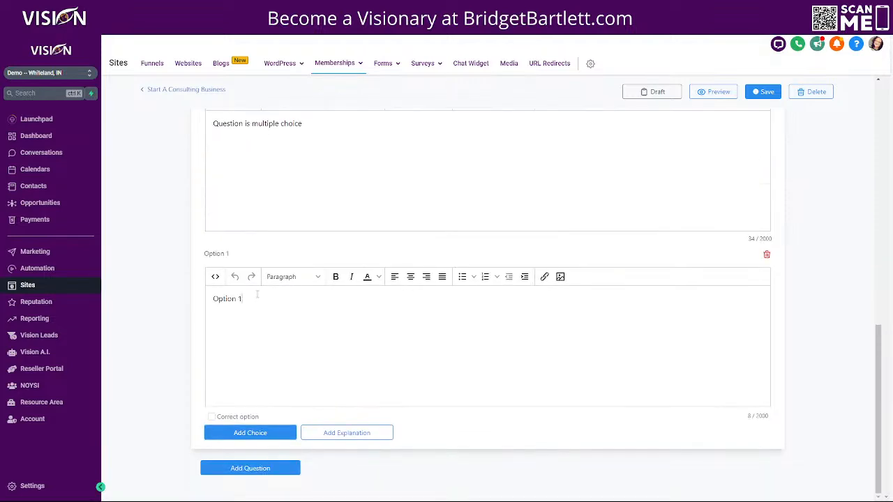
click(211, 416)
click(361, 434)
scroll(300, 362, down, 3)
click(255, 300)
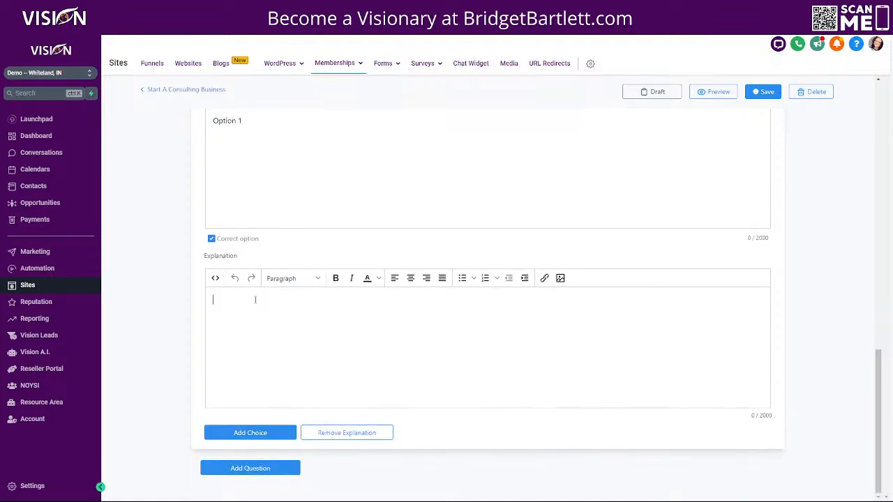
text(This is the correct option)
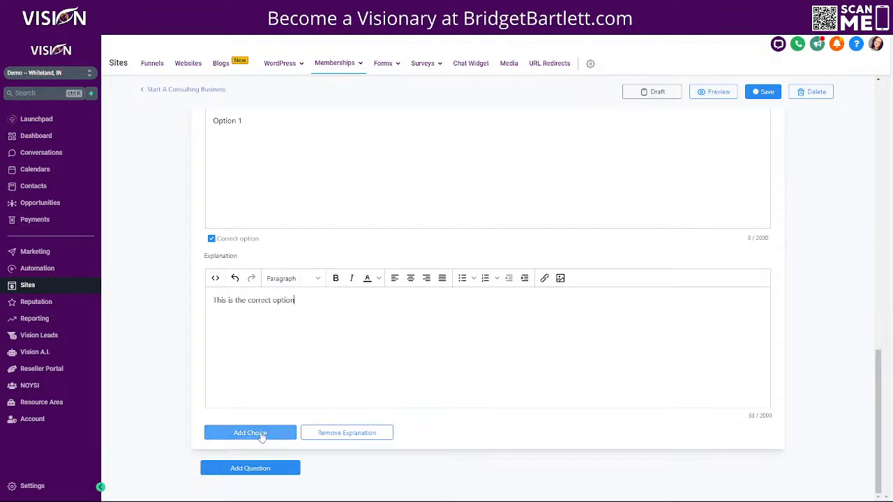
Step: Add an unmarked Option 2 to Question #1
click(261, 432)
scroll(440, 392, down, 3)
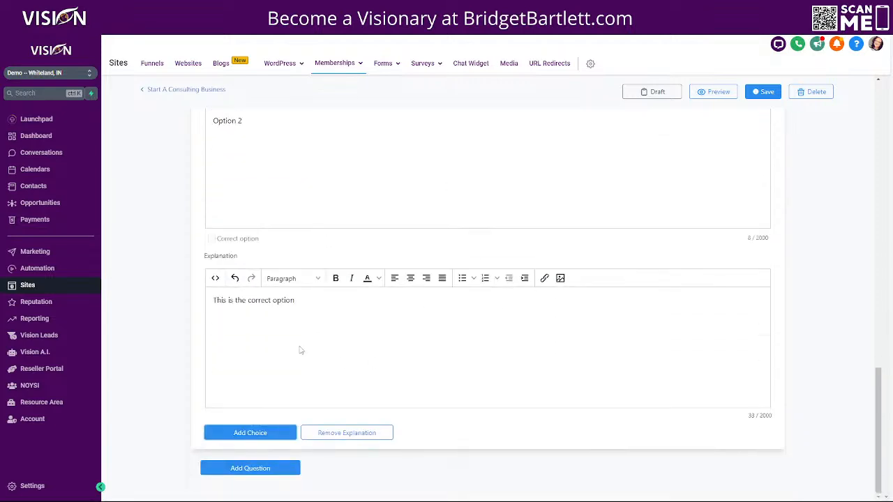
scroll(370, 219, up, 2)
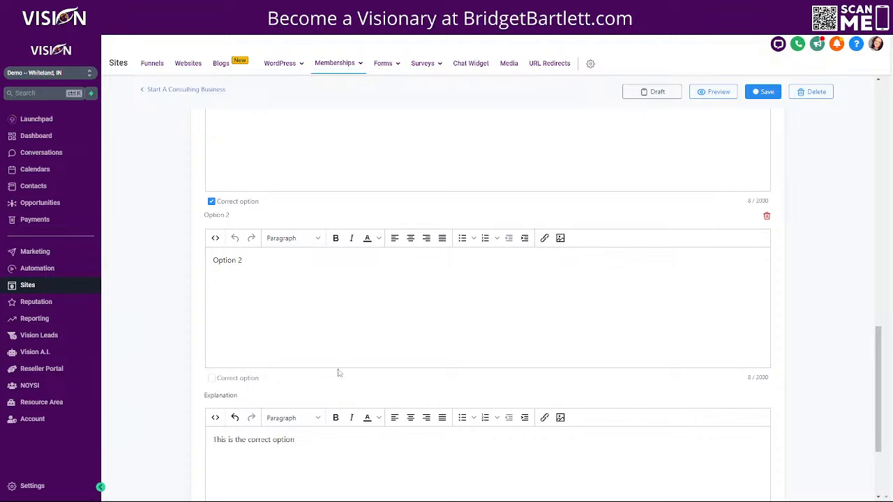
scroll(625, 380, down, 2)
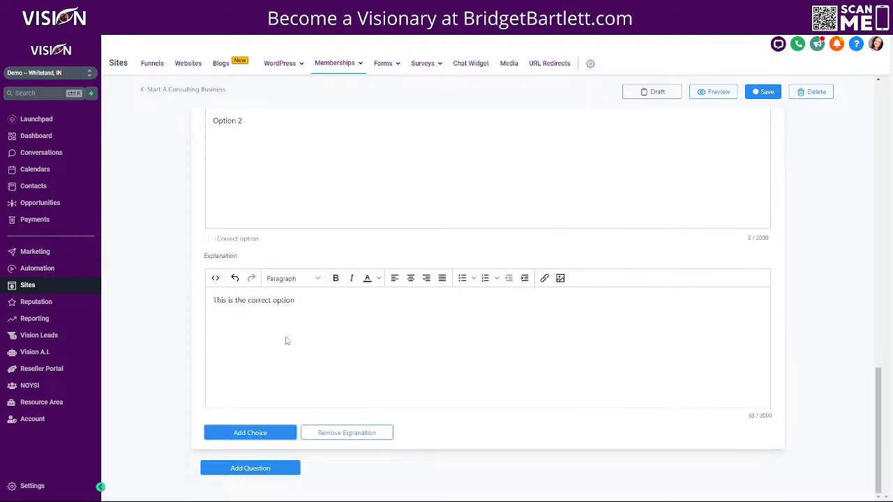
Step: Change the explanation to 'This is not the correct option'
click(314, 299)
scroll(318, 329, up, 1)
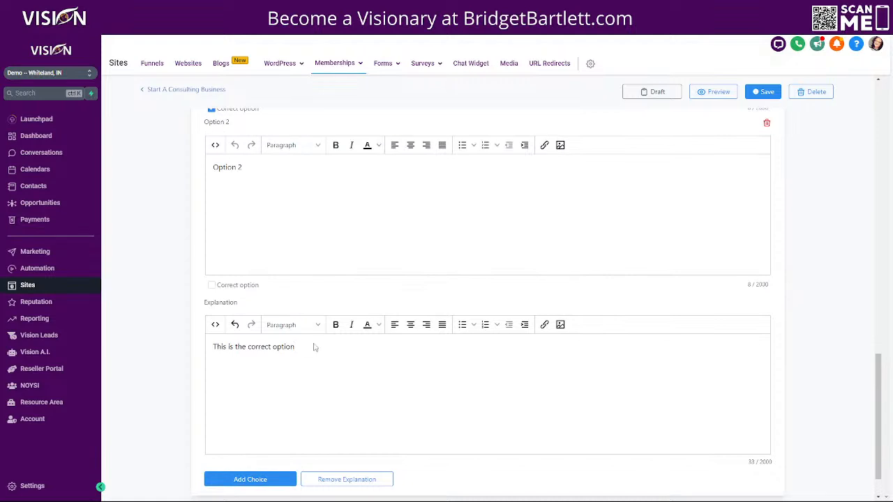
click(235, 347)
text(not)
Step: Save the Test quiz
scroll(654, 265, up, 8)
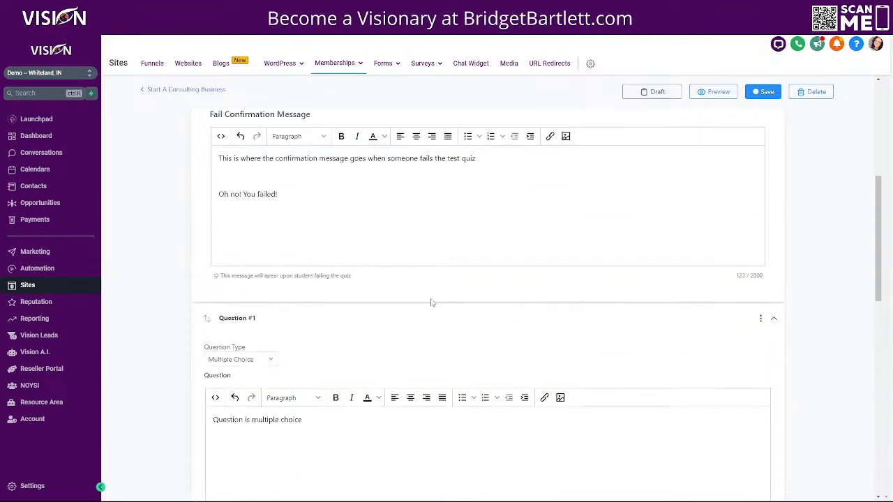
scroll(334, 335, down, 2)
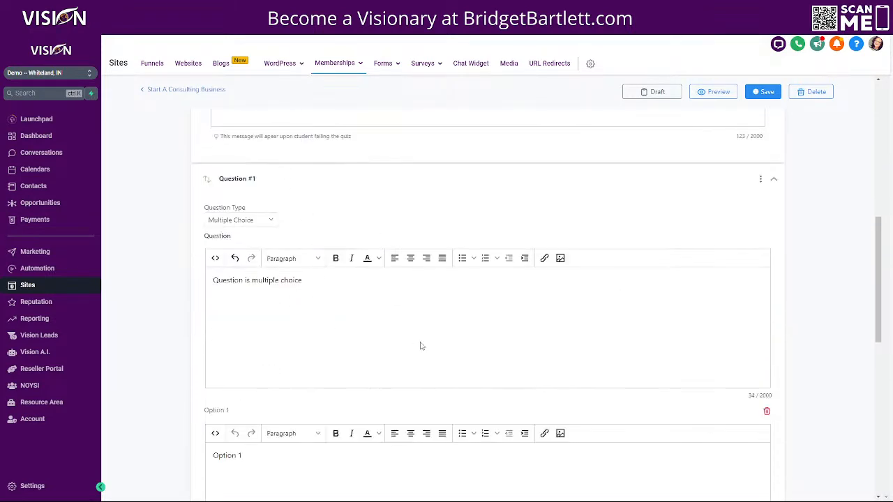
scroll(401, 349, down, 2)
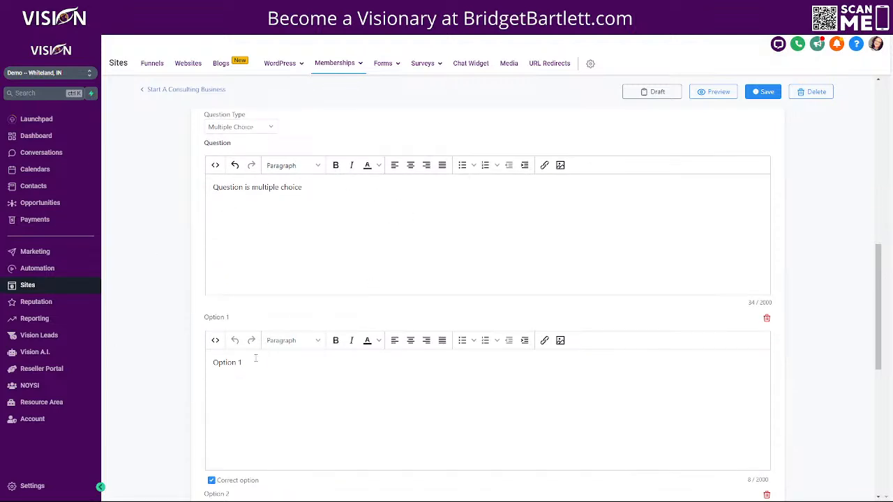
scroll(223, 337, down, 5)
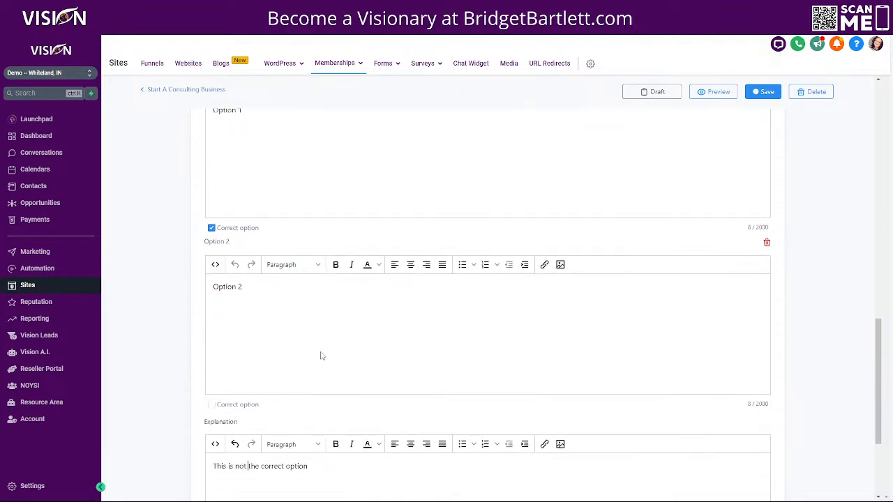
scroll(319, 355, down, 3)
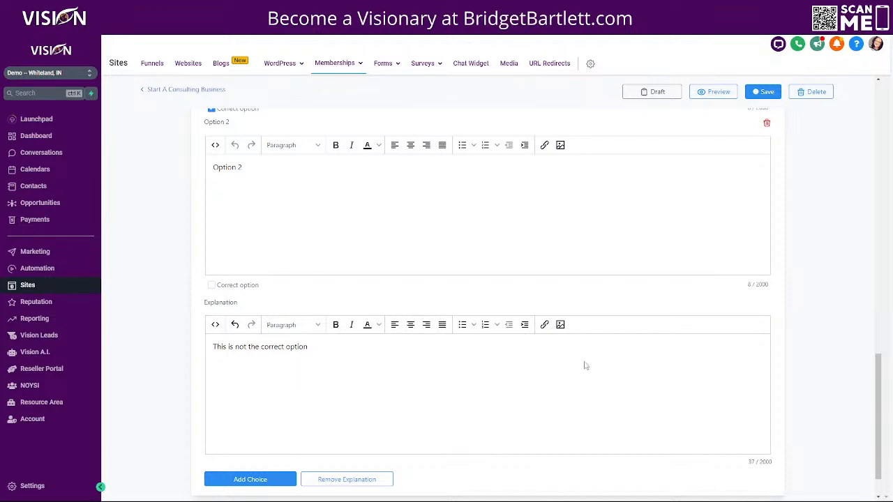
click(763, 91)
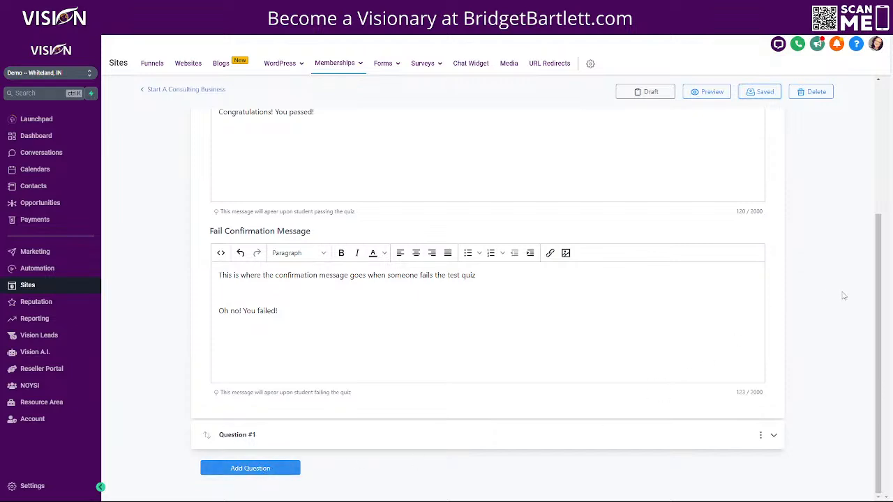
scroll(828, 231, up, 1)
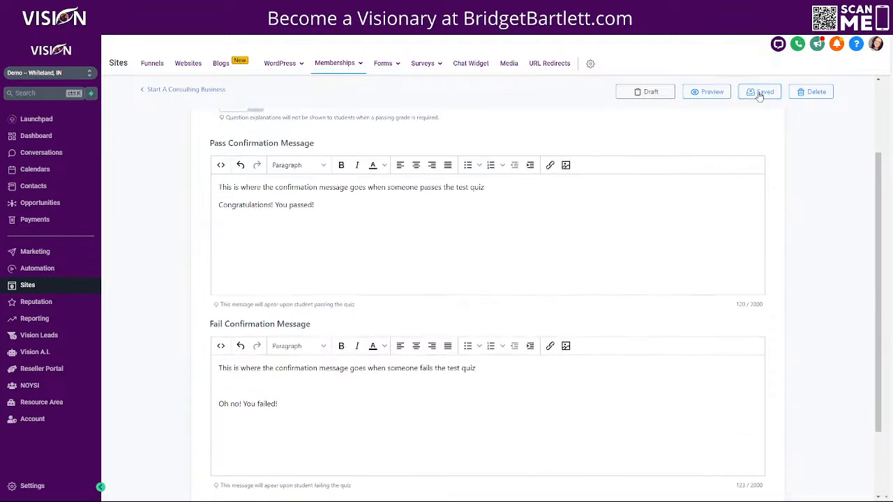
click(711, 92)
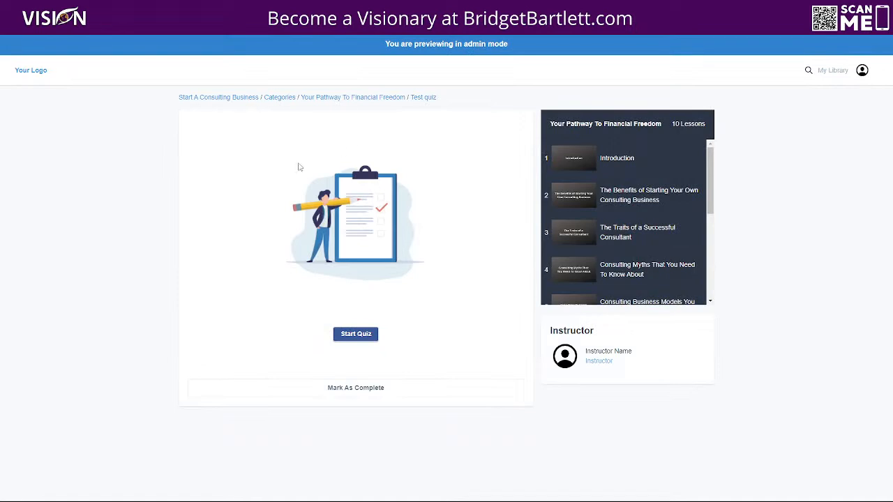
click(368, 338)
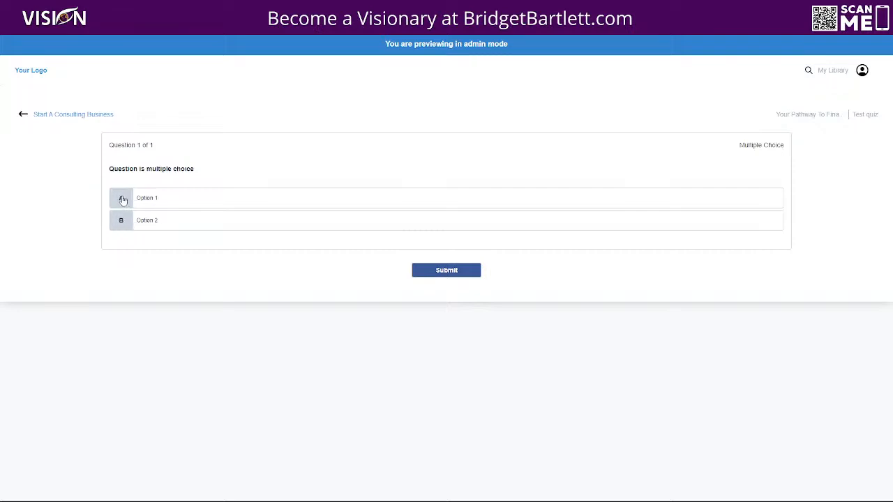
click(123, 200)
click(444, 271)
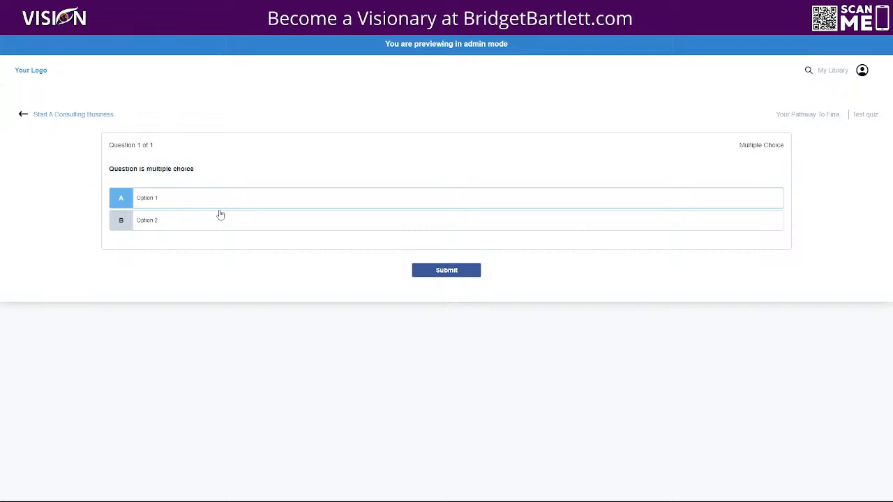
click(20, 117)
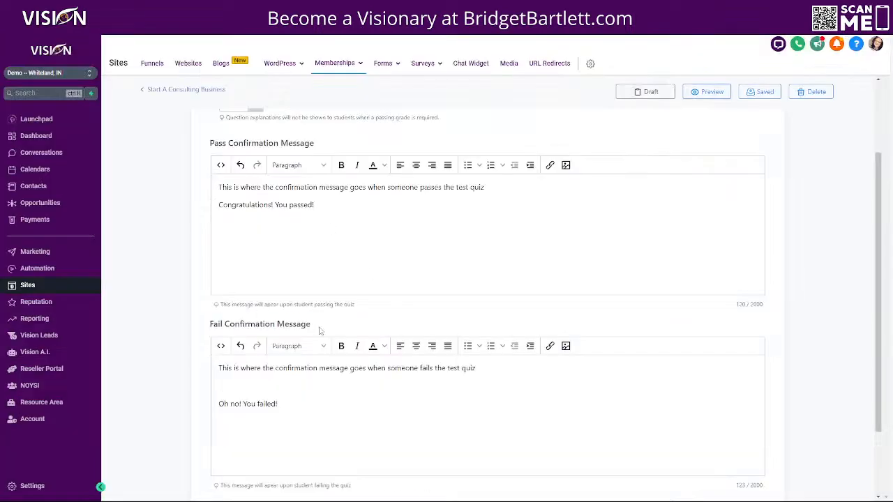
Step: Add Question #2 to the Test quiz and expand it for editing
scroll(304, 318, up, 2)
scroll(398, 324, down, 4)
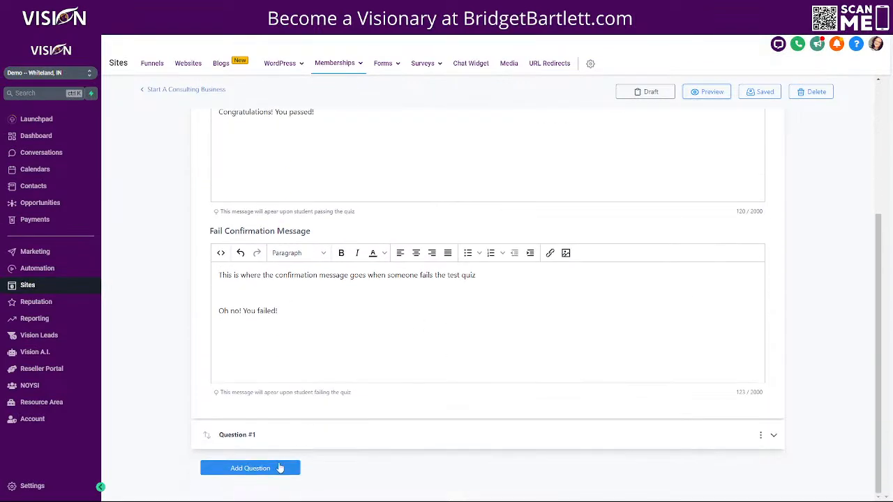
click(273, 468)
scroll(836, 439, down, 1)
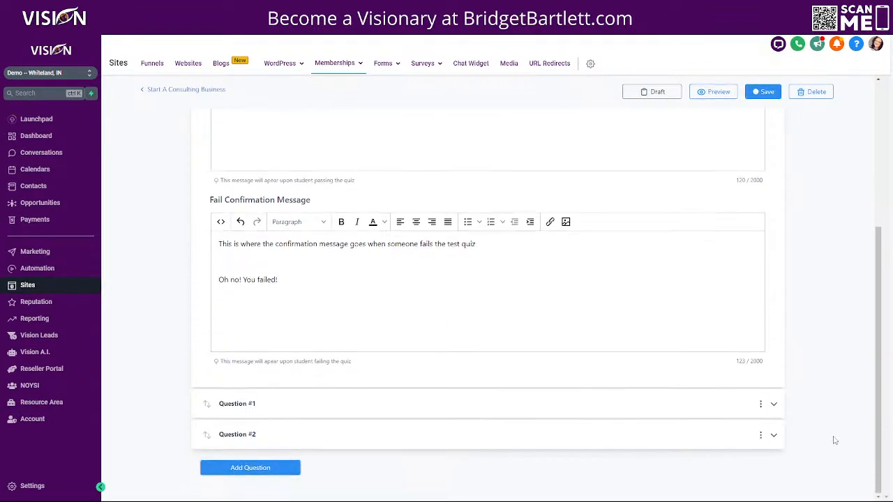
click(773, 434)
scroll(309, 389, down, 5)
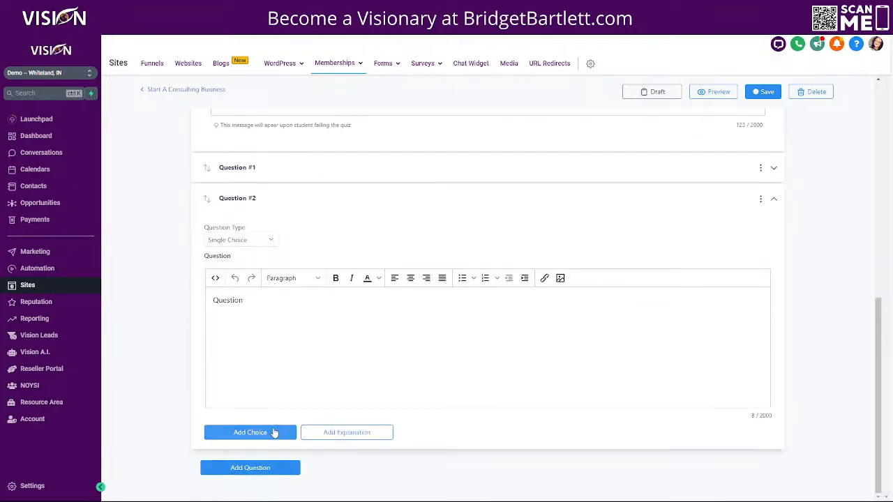
Step: Give Question #2 Option 1 and Option 2 with Option 1 correct, then save and preview
click(252, 433)
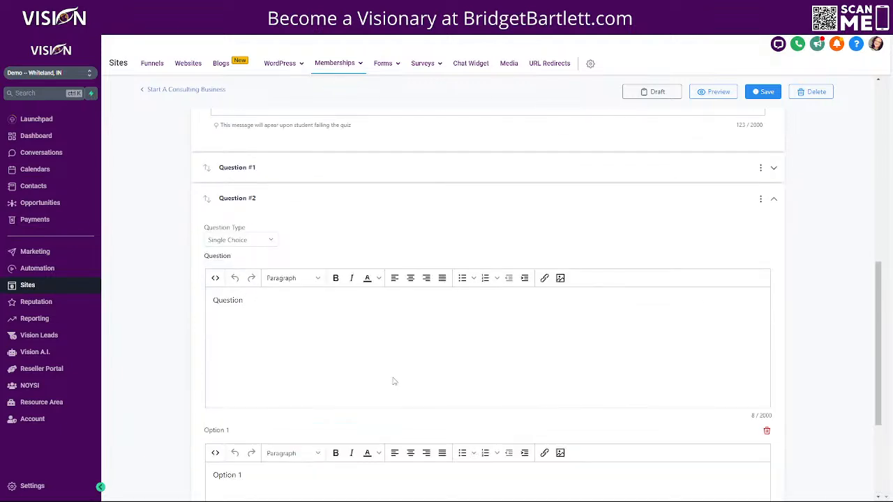
scroll(335, 373, down, 3)
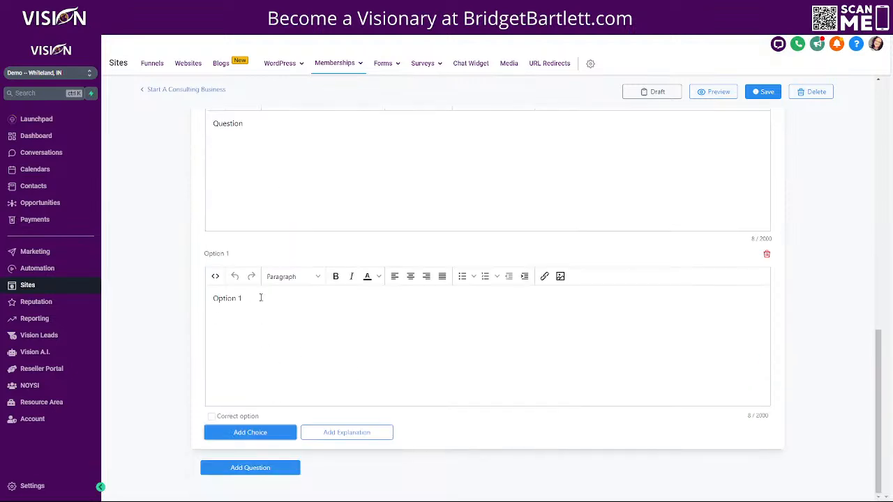
scroll(354, 365, up, 2)
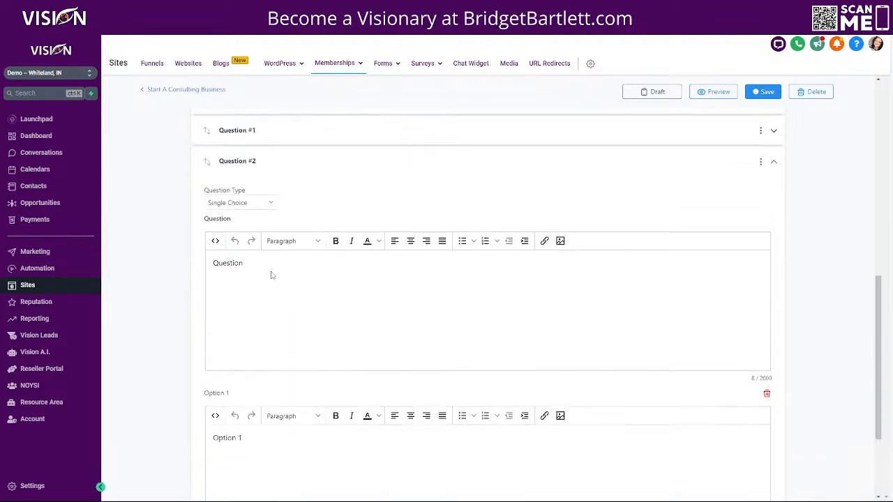
scroll(272, 391, down, 2)
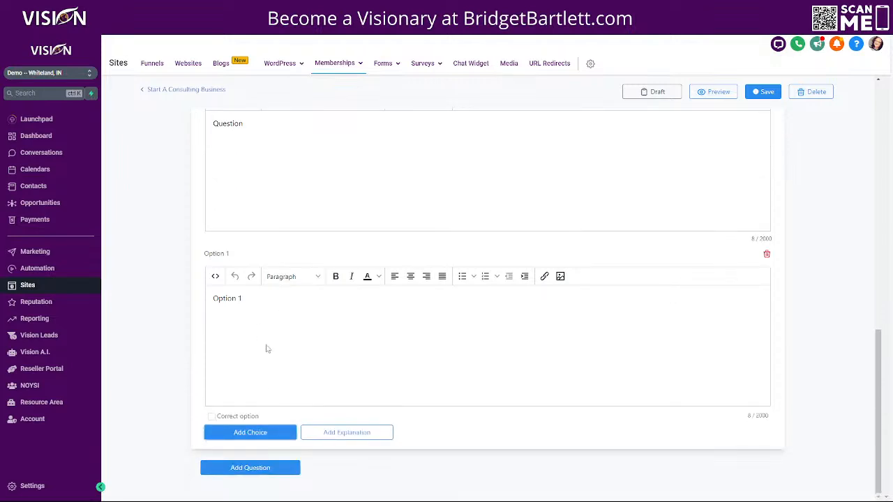
click(241, 433)
scroll(360, 392, down, 2)
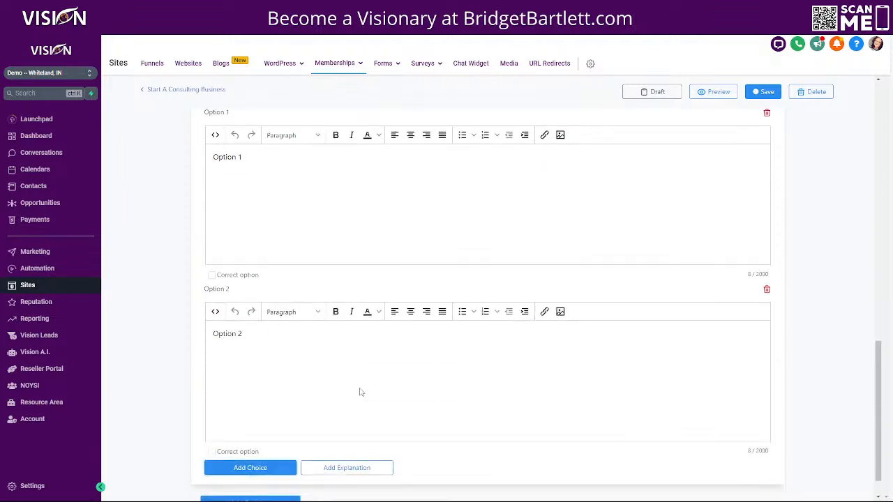
scroll(352, 388, up, 4)
scroll(258, 298, down, 4)
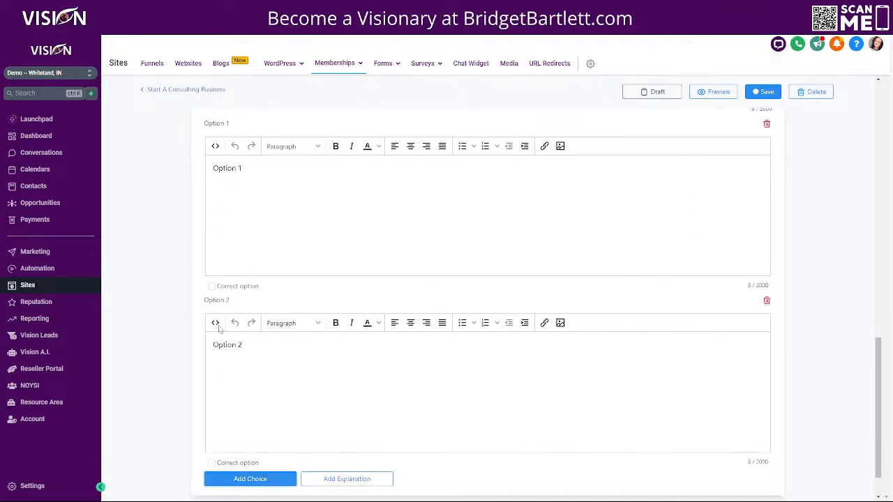
click(211, 286)
scroll(537, 396, down, 1)
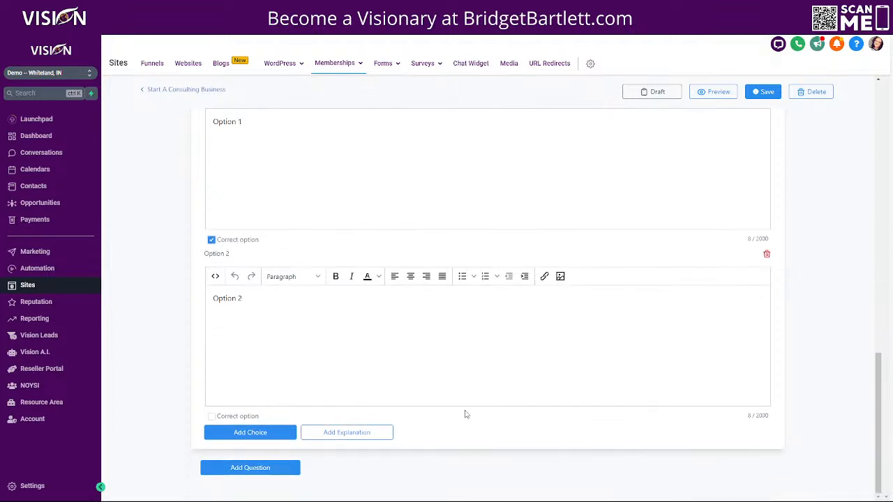
click(764, 91)
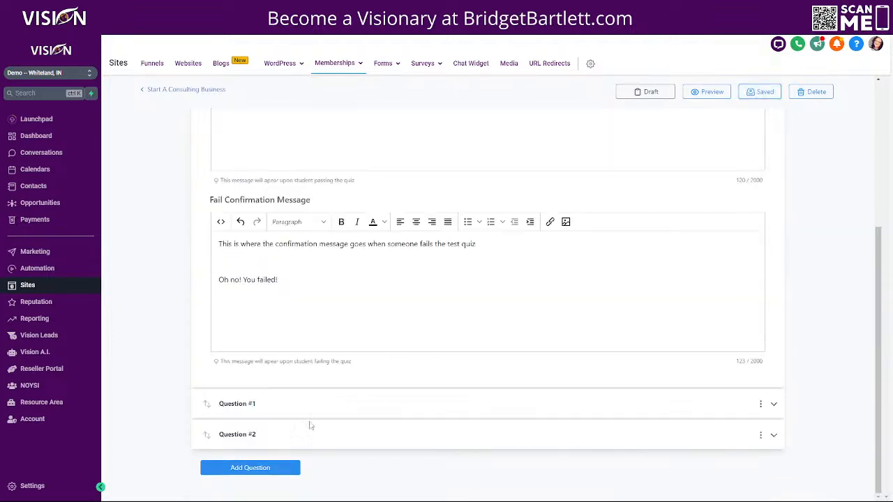
click(707, 92)
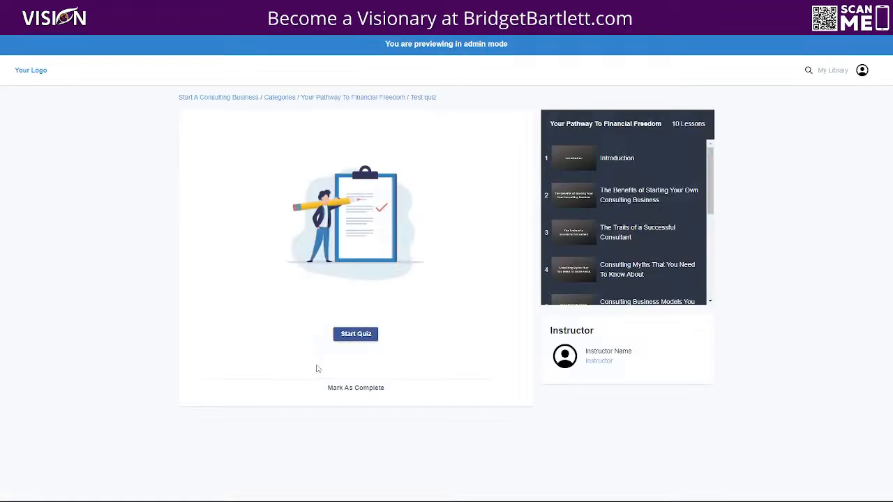
Step: Start the Test quiz preview and try options A and B on both questions
click(350, 333)
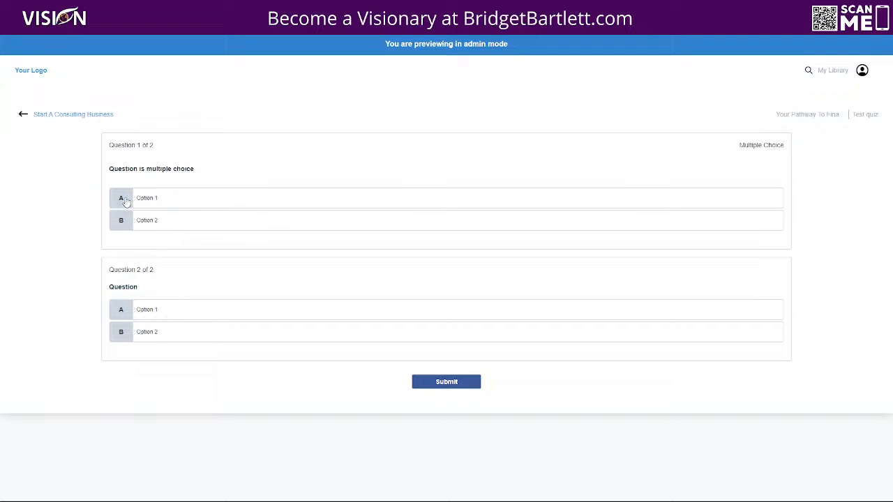
click(125, 200)
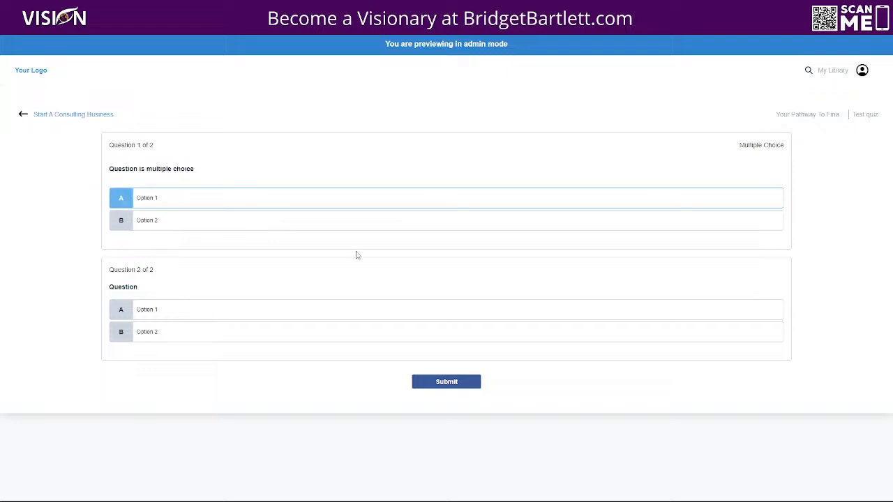
click(122, 314)
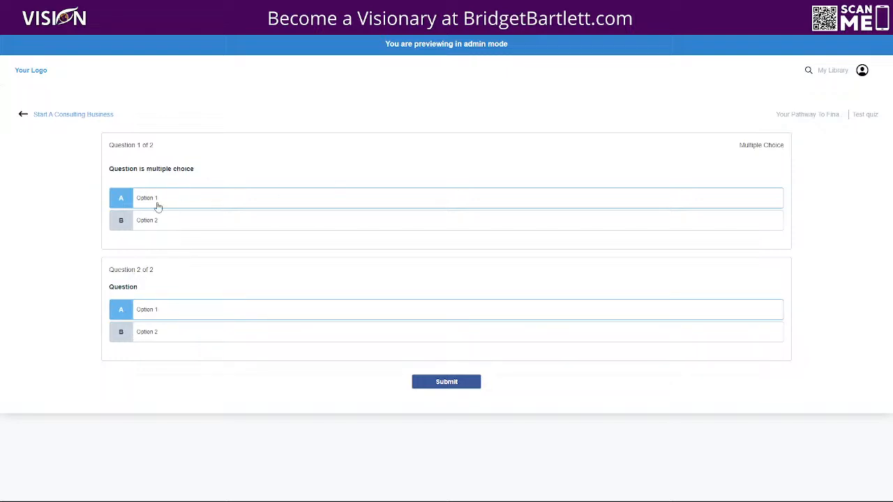
click(120, 220)
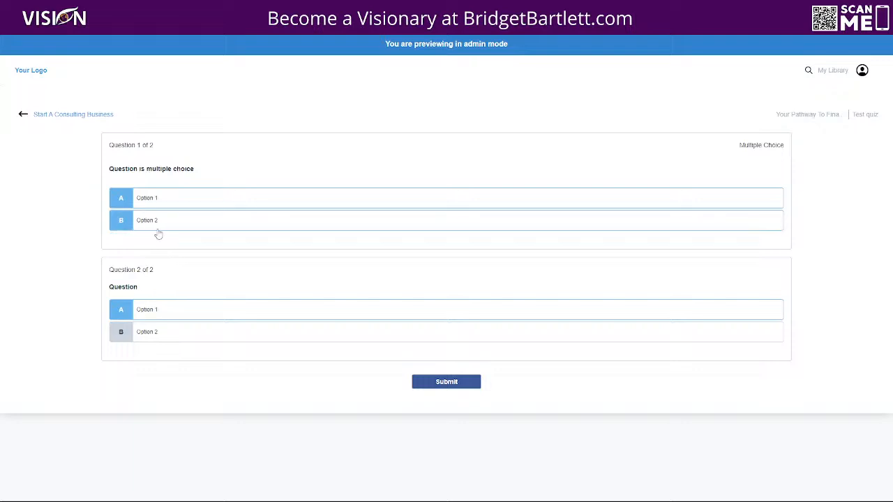
click(124, 222)
click(127, 226)
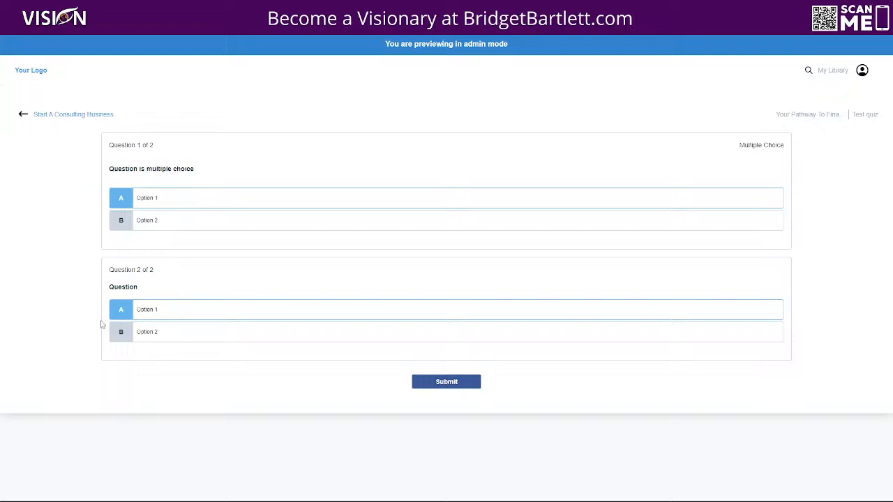
click(125, 339)
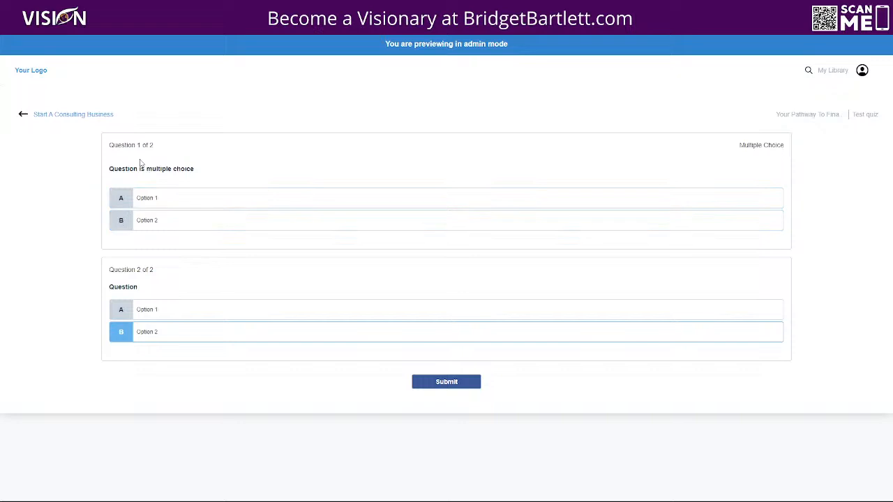
Step: Settle both questions on option A and go back to the course overview
click(122, 198)
click(119, 312)
click(123, 328)
click(124, 314)
click(122, 334)
click(124, 313)
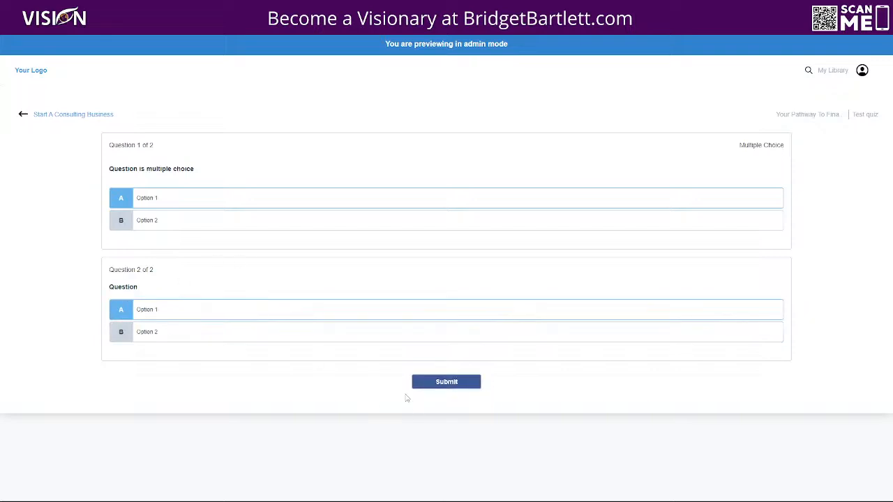
click(21, 116)
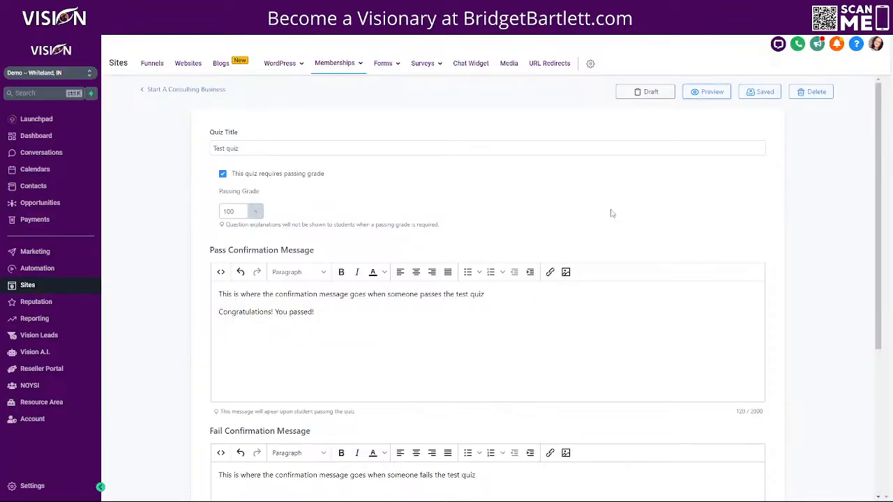
Step: Save the Test quiz settings and return to the course outline
click(764, 91)
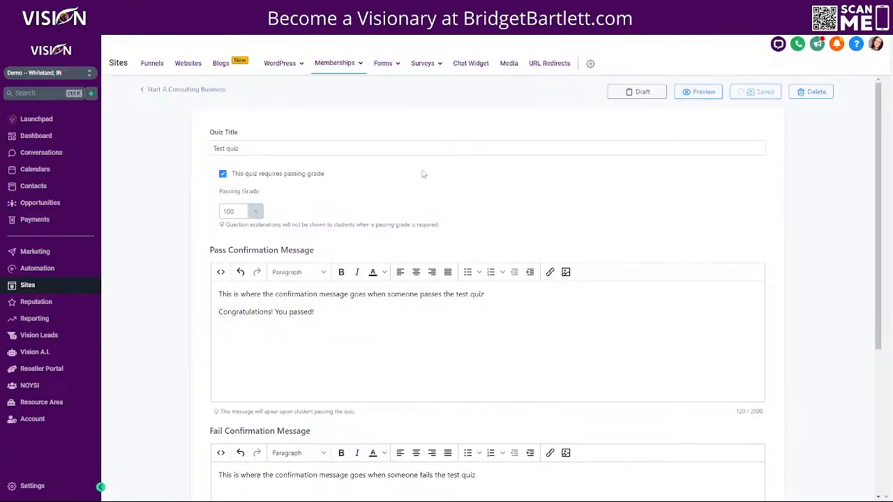
click(171, 89)
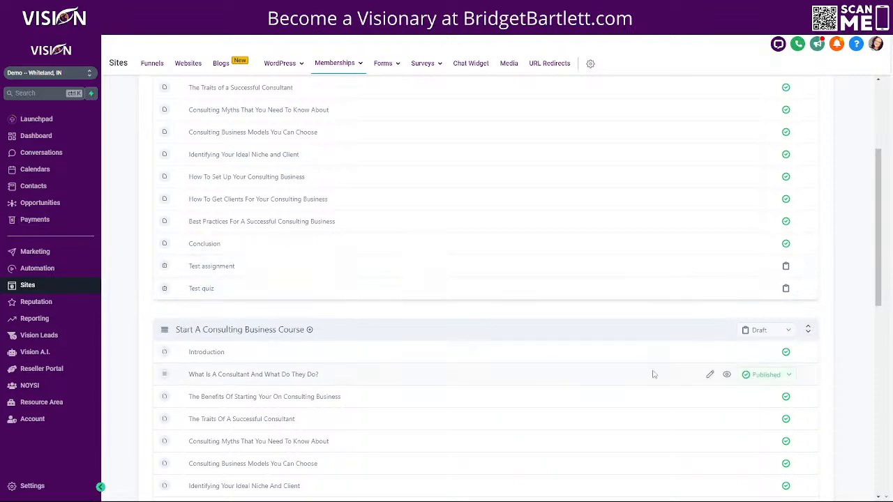
scroll(446, 370, down, 10)
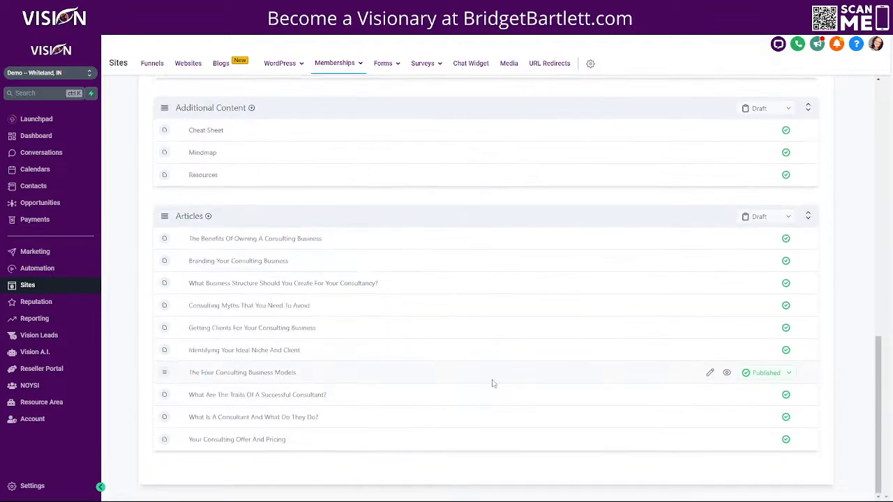
scroll(489, 377, up, 10)
scroll(487, 375, up, 1)
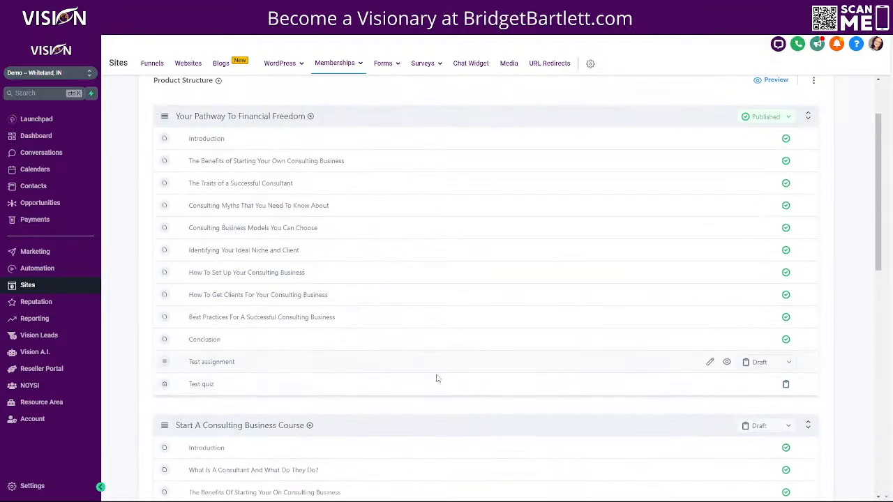
scroll(530, 370, up, 2)
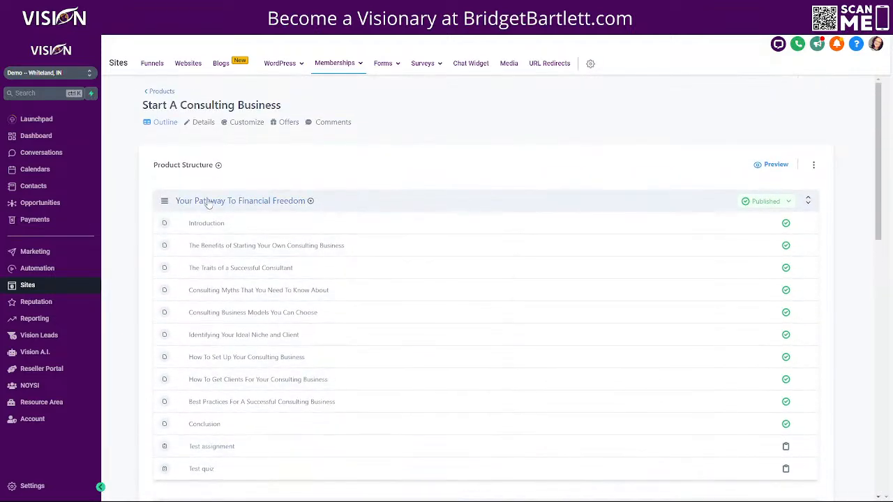
click(207, 202)
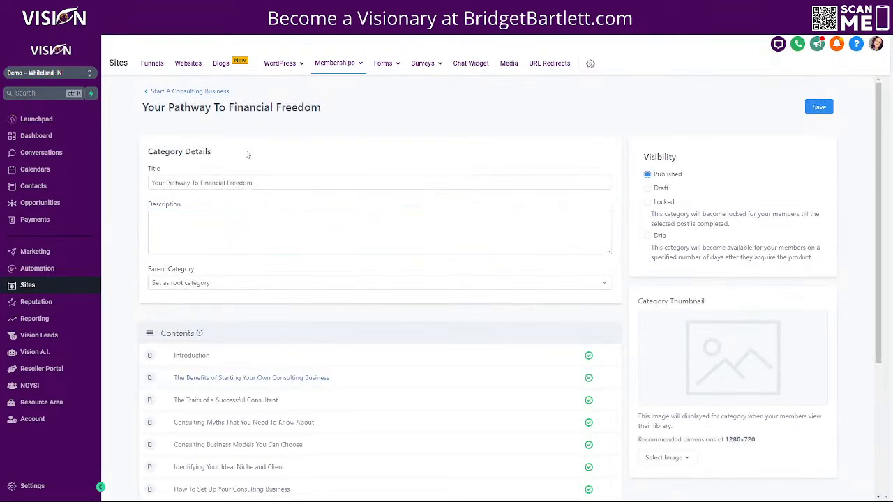
click(183, 93)
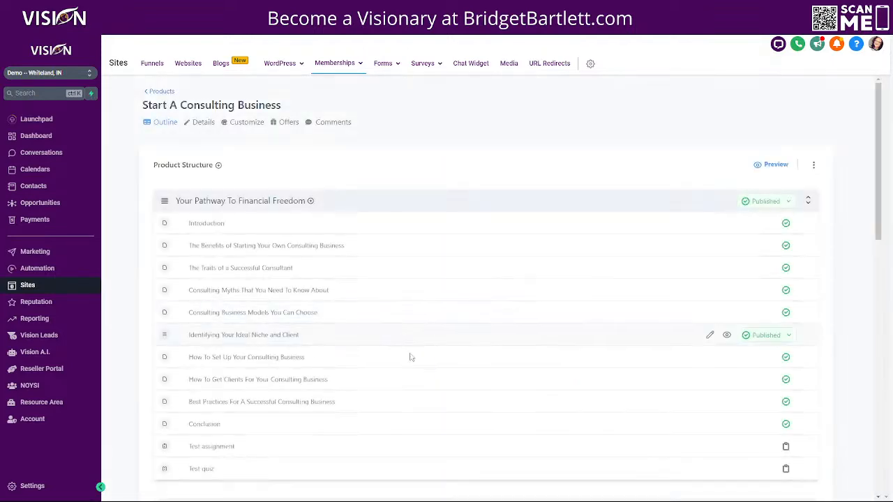
Step: Publish the Start A Consulting Business Course, Additional Content and Articles categories
scroll(399, 339, down, 6)
click(768, 138)
click(765, 155)
click(760, 425)
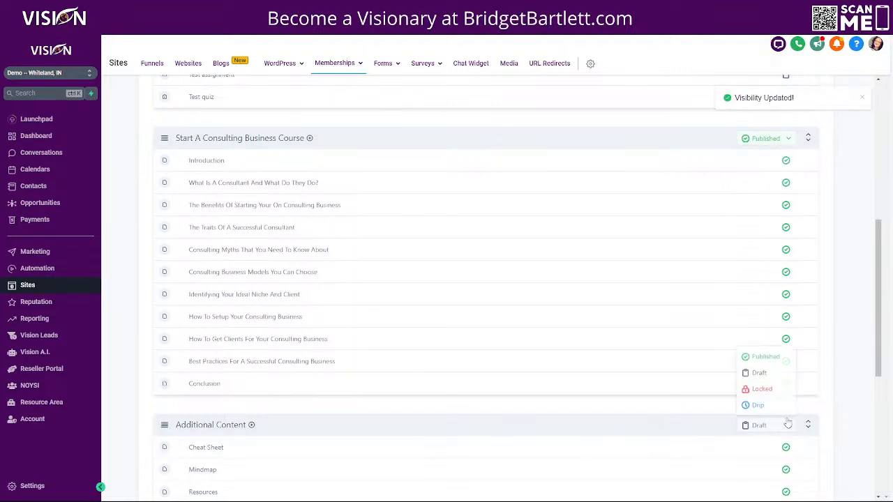
click(759, 356)
scroll(584, 431, down, 4)
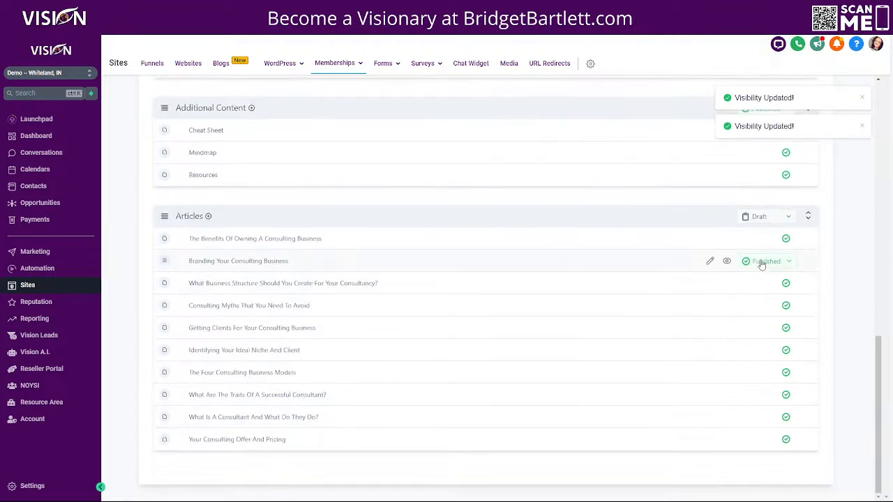
click(759, 217)
click(759, 238)
Step: Open the Start A Consulting Business Course category settings
scroll(713, 484, up, 10)
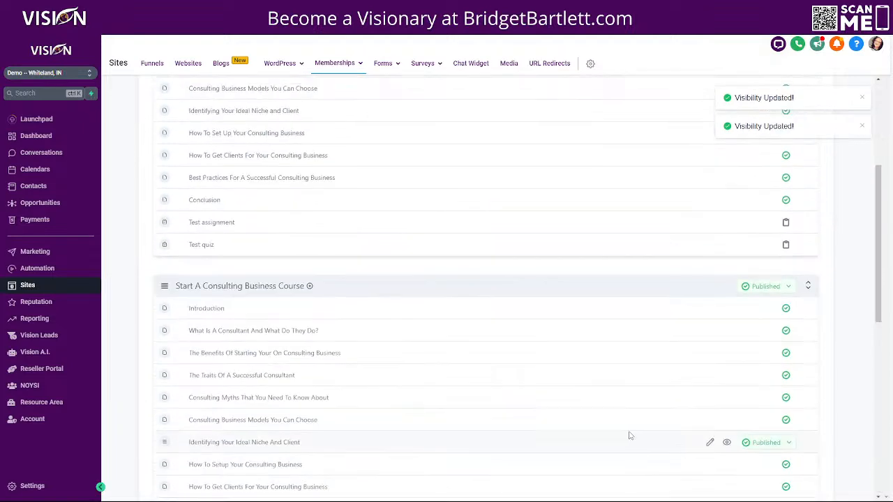
scroll(210, 419, down, 2)
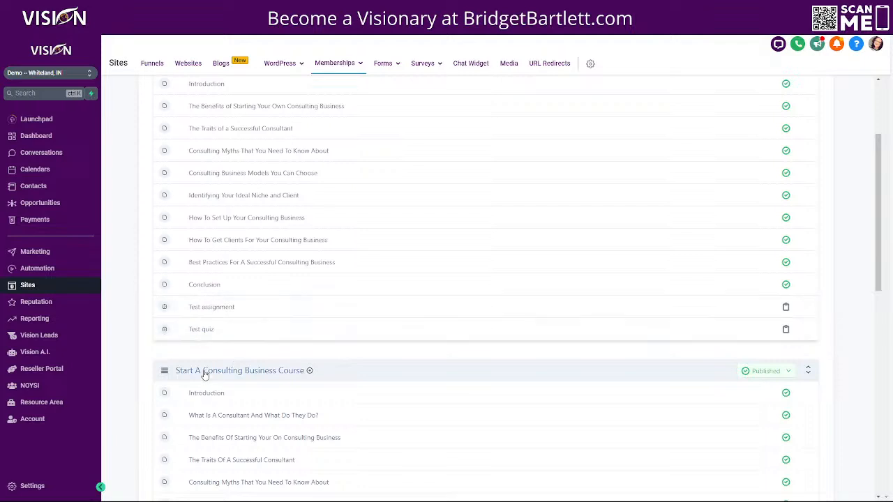
click(204, 372)
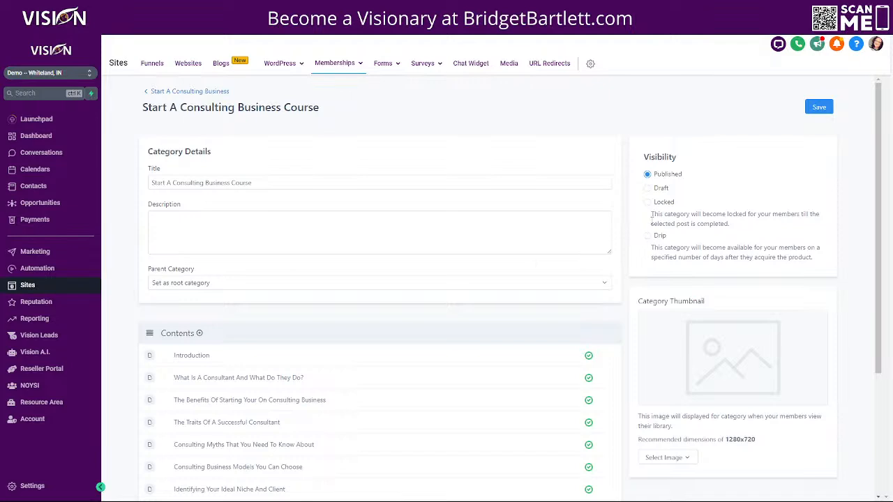
Step: Set the category's visibility to Locked and browse the posts that could unlock it
click(647, 202)
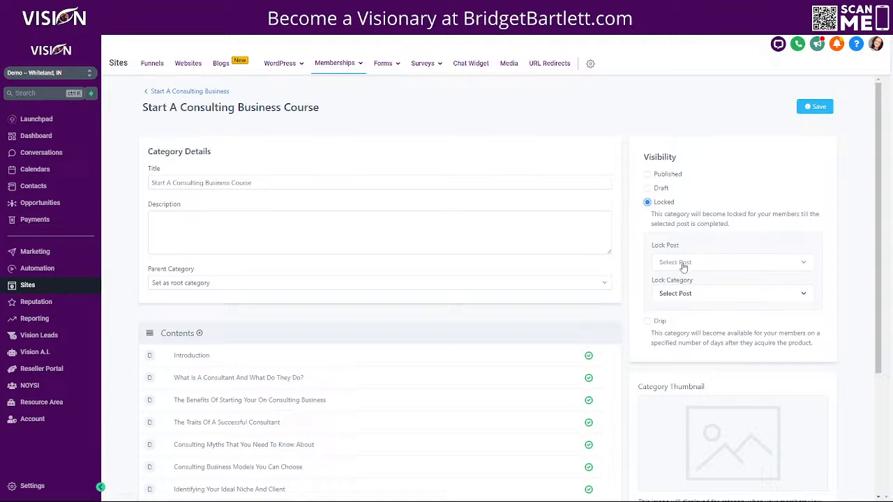
drag(653, 214, 745, 231)
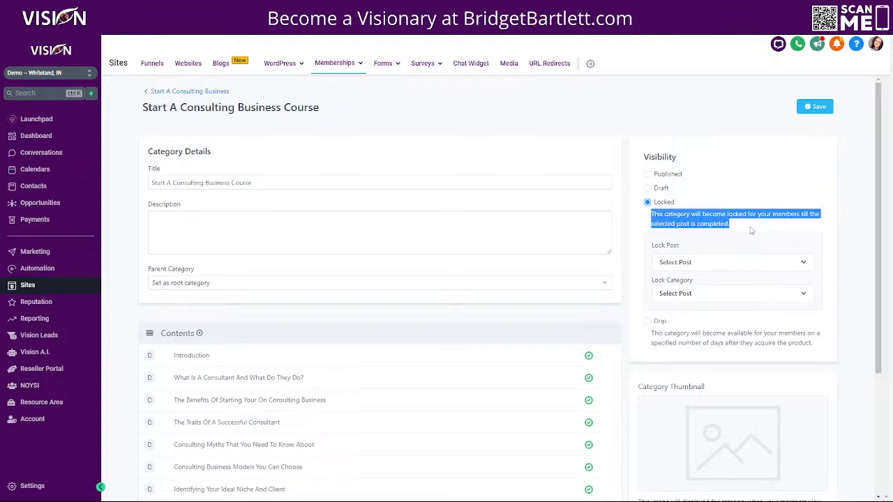
click(688, 264)
scroll(694, 405, down, 5)
scroll(698, 347, down, 4)
scroll(712, 404, down, 4)
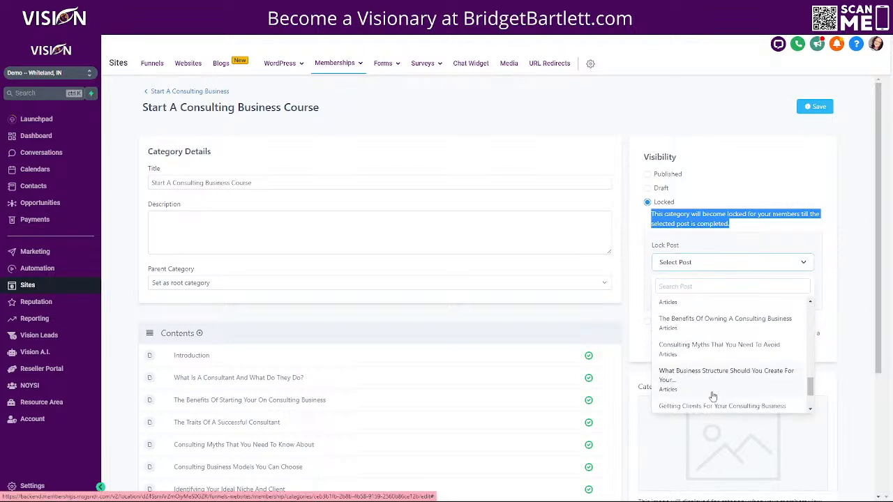
scroll(726, 377, down, 2)
scroll(718, 384, down, 1)
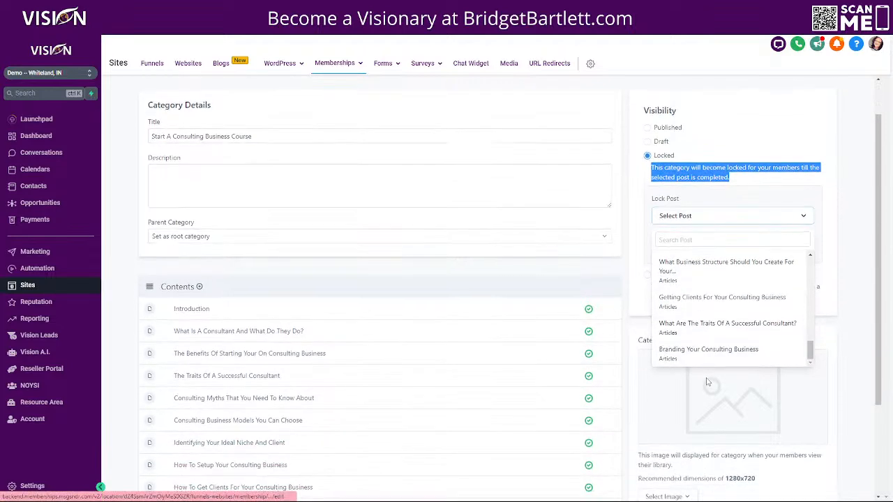
scroll(706, 328, up, 5)
scroll(705, 334, up, 8)
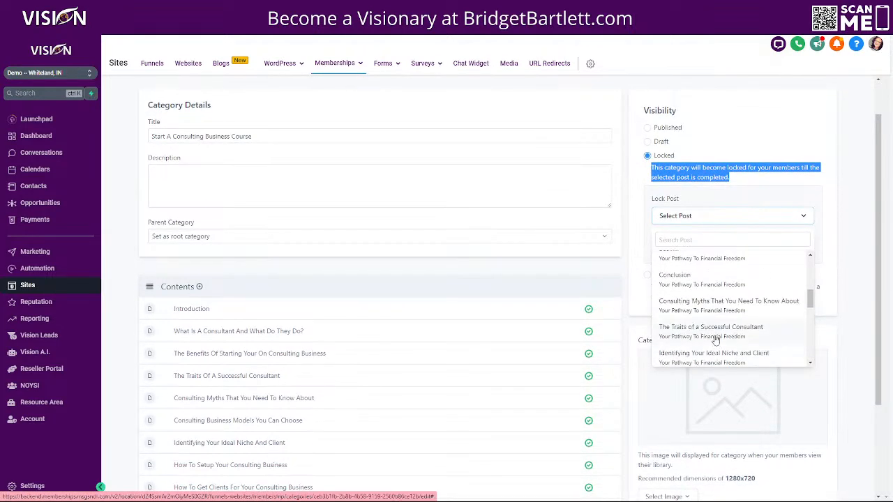
scroll(713, 339, up, 1)
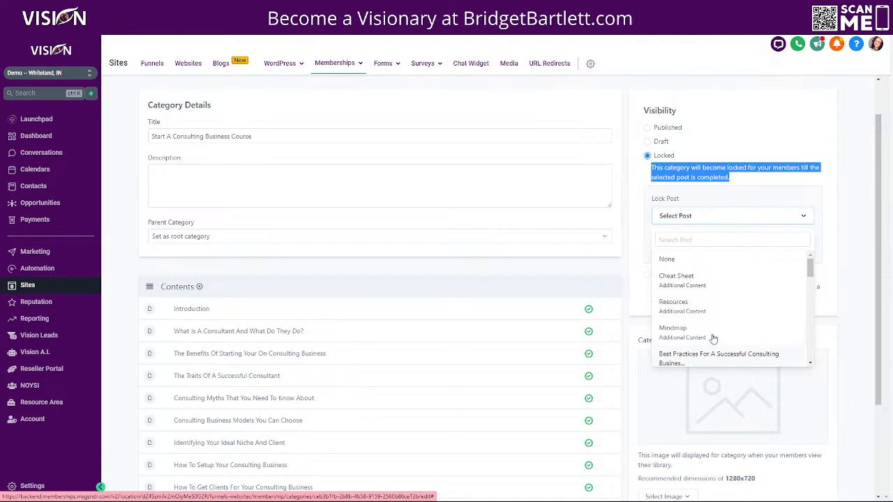
click(804, 182)
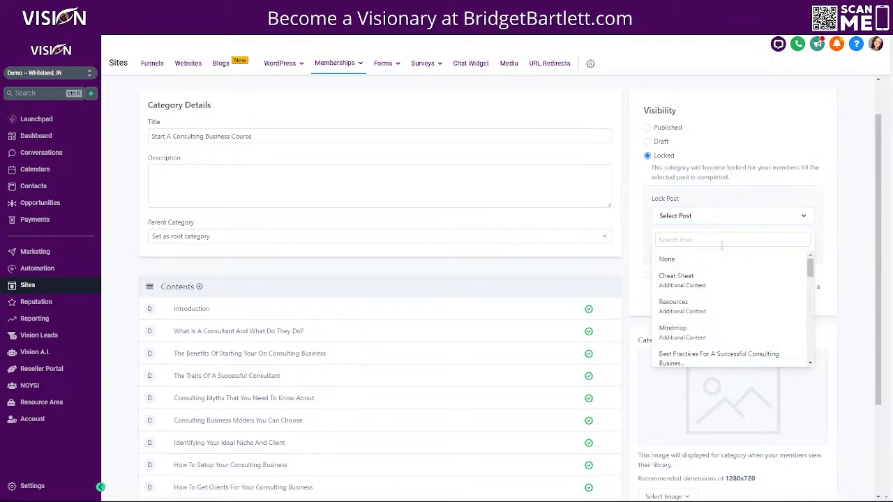
click(705, 217)
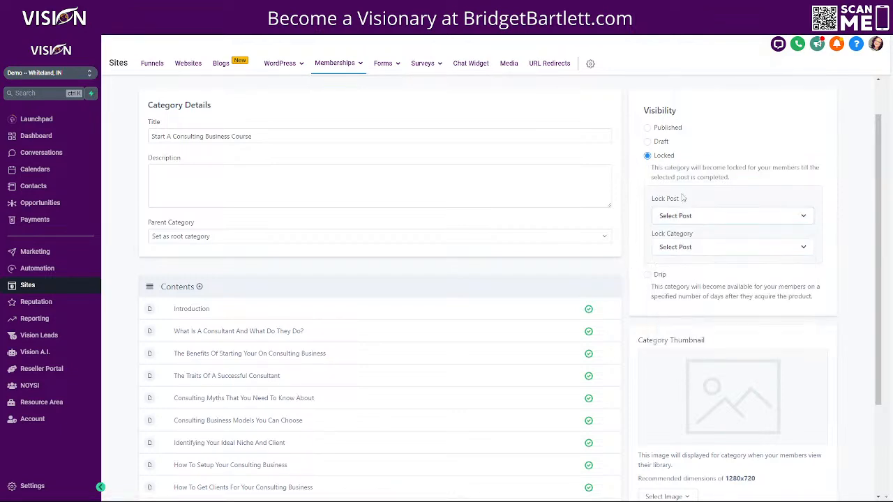
Step: Choose Your Pathway To Financial Freedom as the lock category and browse its unlocking posts
click(672, 249)
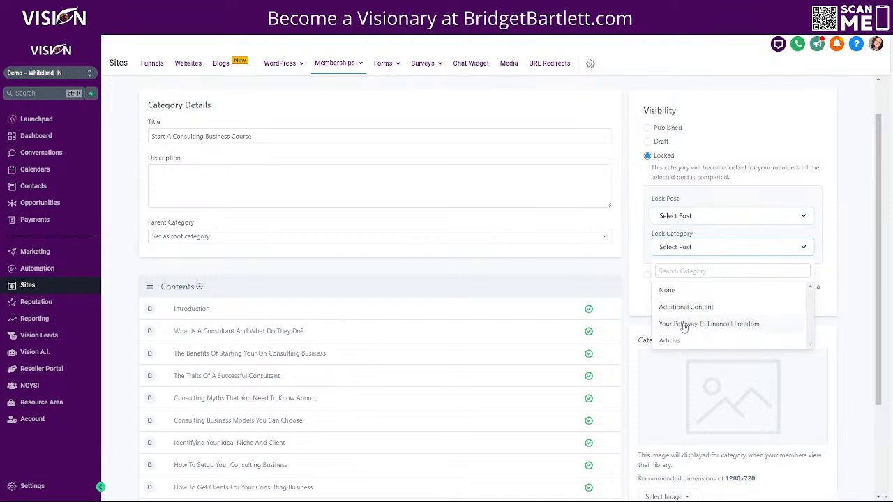
click(680, 323)
click(685, 219)
scroll(677, 285, down, 10)
scroll(703, 338, down, 2)
scroll(703, 342, up, 5)
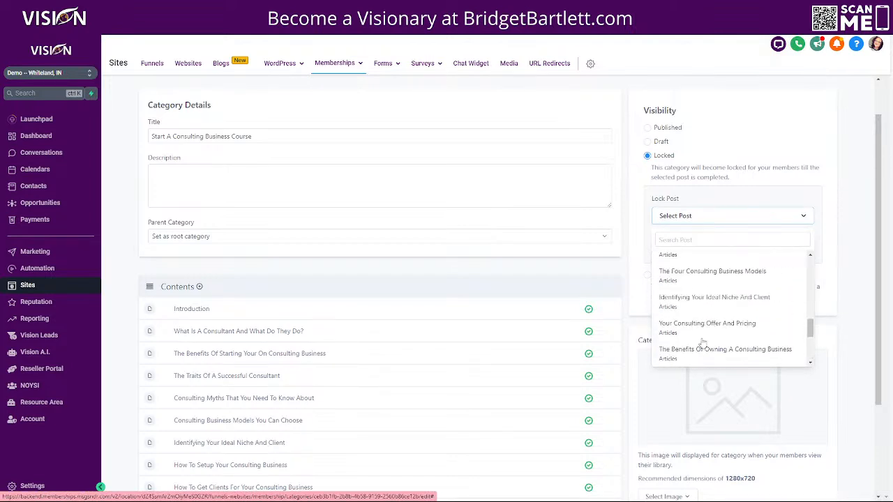
scroll(702, 341, up, 5)
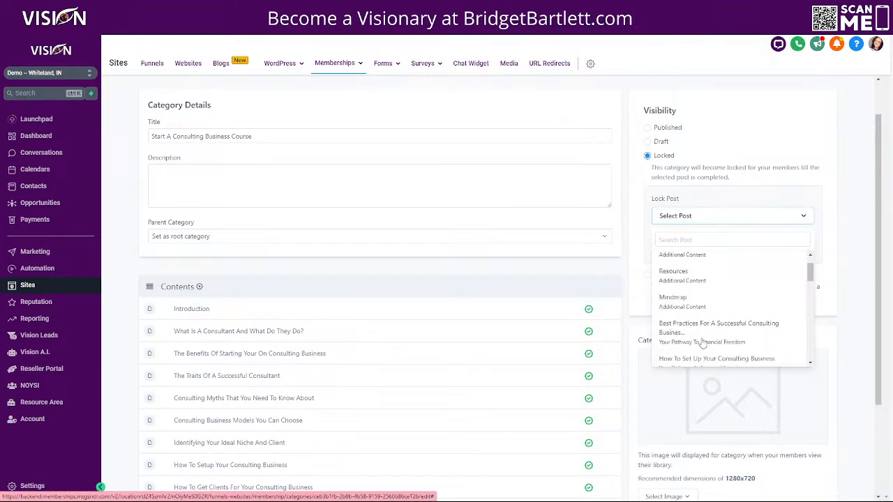
scroll(192, 249, up, 2)
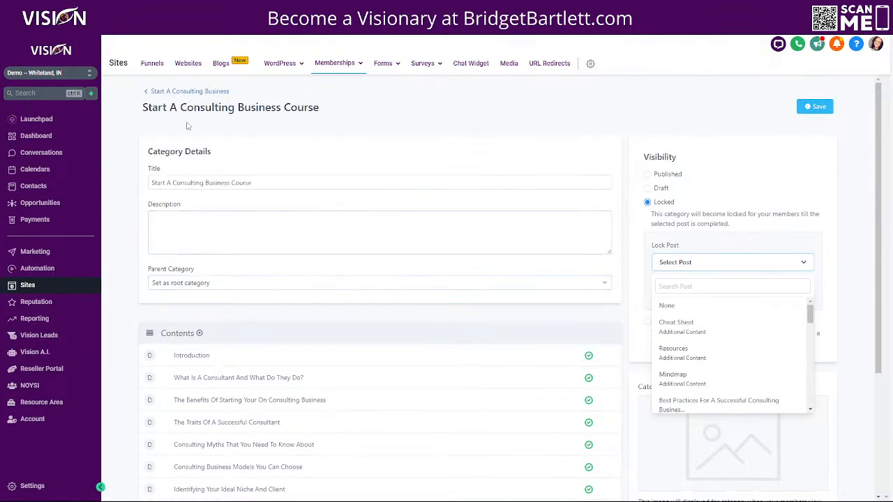
scroll(363, 418, down, 3)
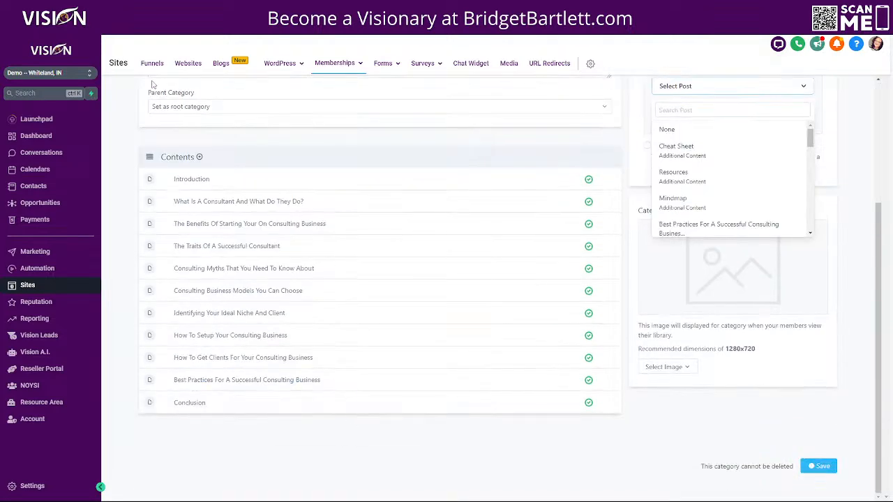
scroll(261, 318, up, 3)
Step: Discard the unsaved lock changes and publish the Test quiz and Test assignment lessons
click(180, 92)
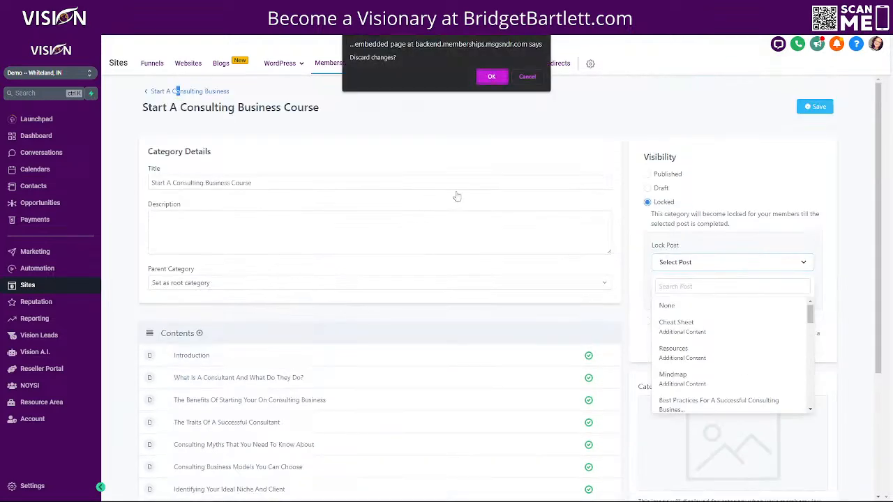
click(491, 77)
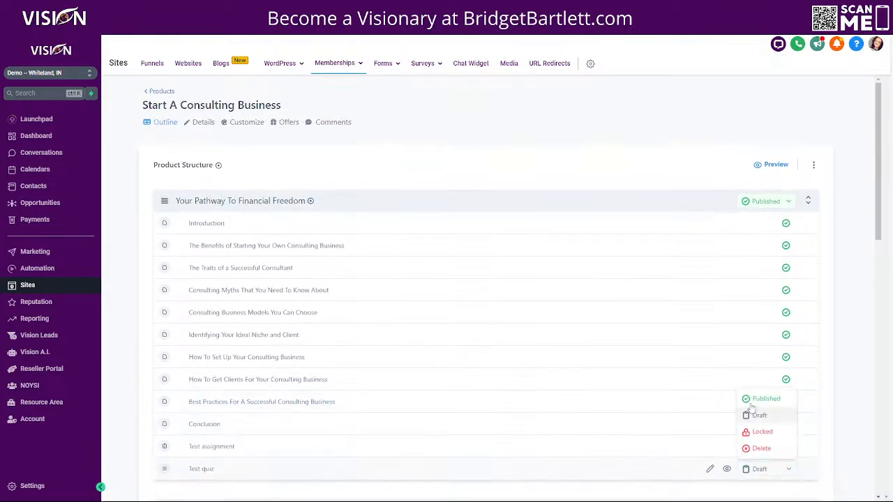
click(770, 450)
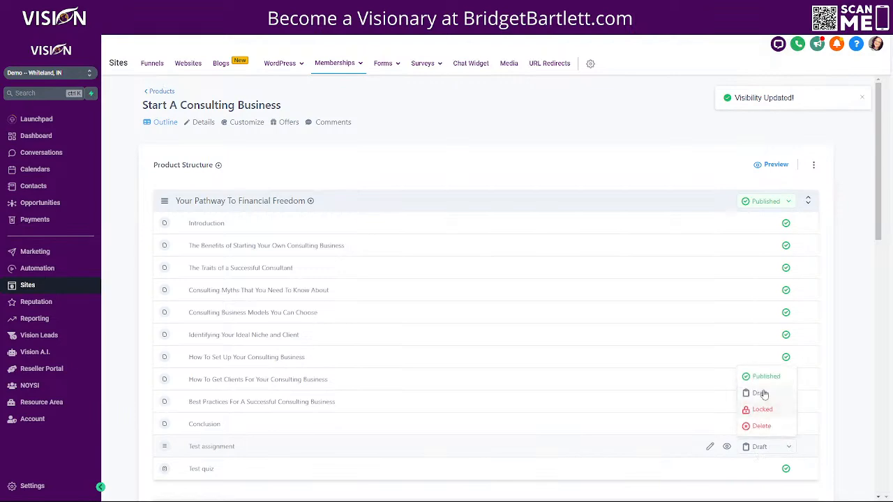
click(759, 376)
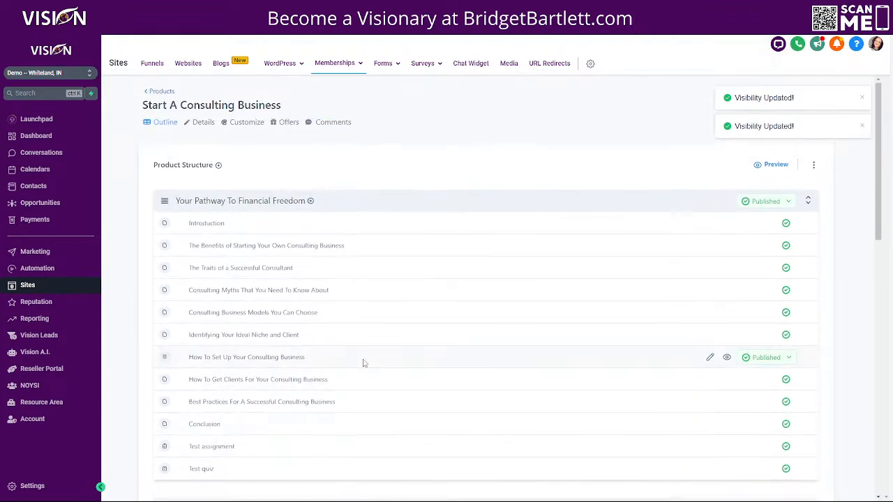
Step: Peek at the Your Pathway To Financial Freedom category, then return to the product outline
click(209, 200)
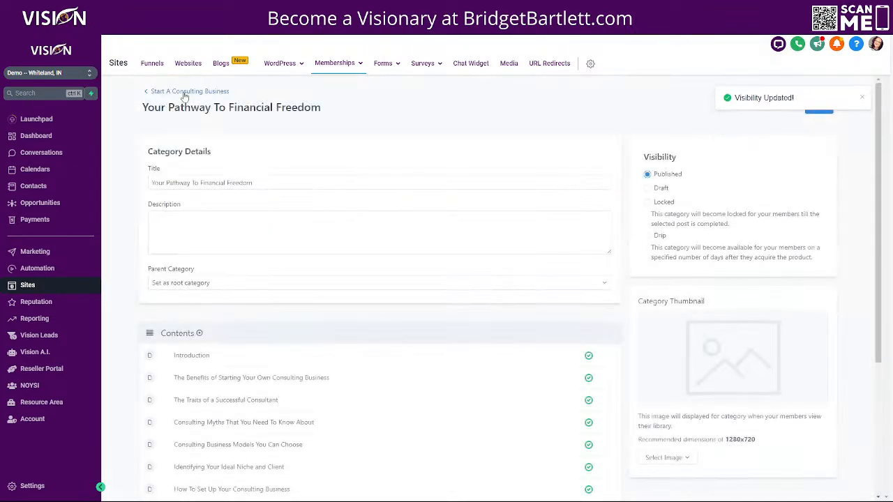
click(189, 90)
scroll(395, 309, down, 6)
scroll(273, 175, up, 1)
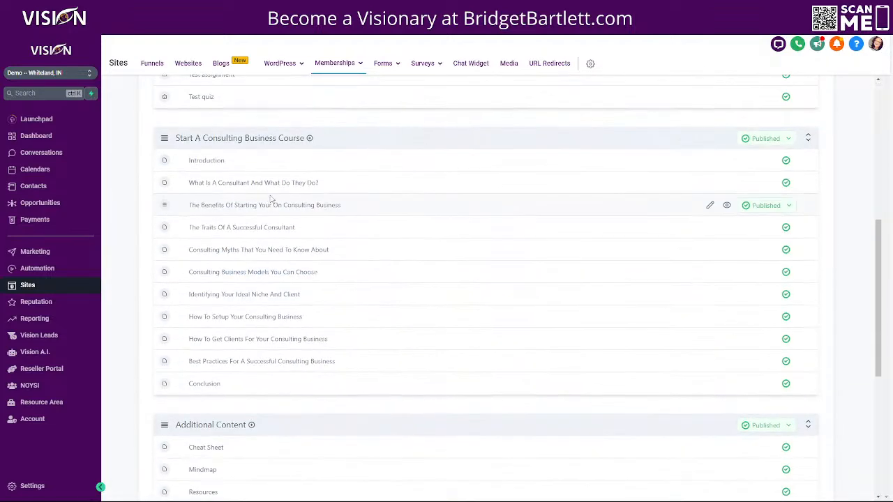
scroll(279, 196, up, 1)
Step: Lock the Start A Consulting Business Course category against Your Pathway To Financial Freedom
click(288, 187)
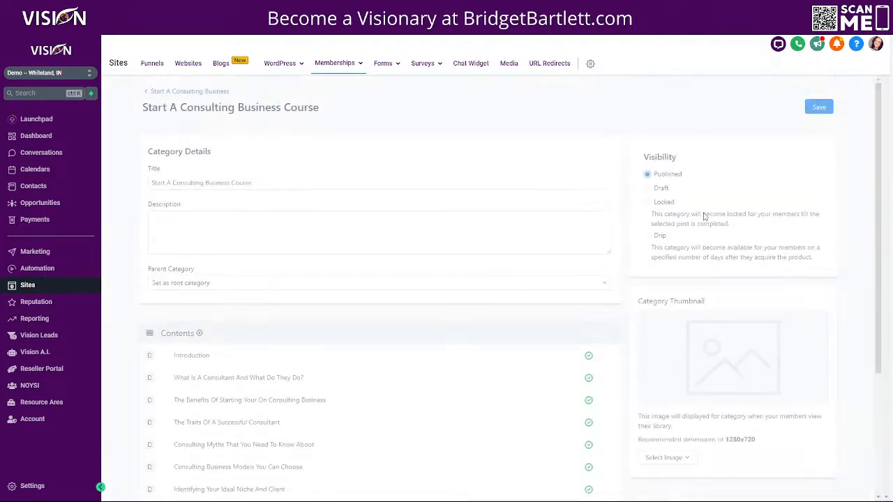
click(648, 202)
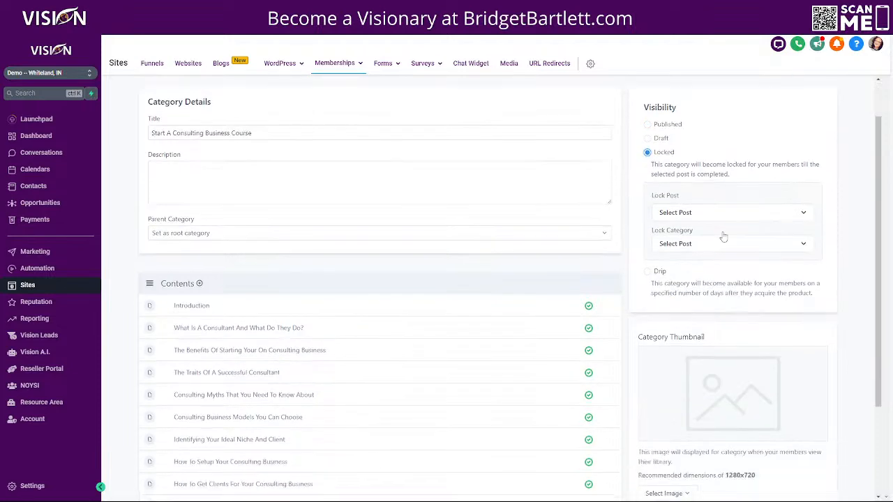
scroll(727, 235, down, 3)
scroll(682, 129, up, 2)
click(685, 210)
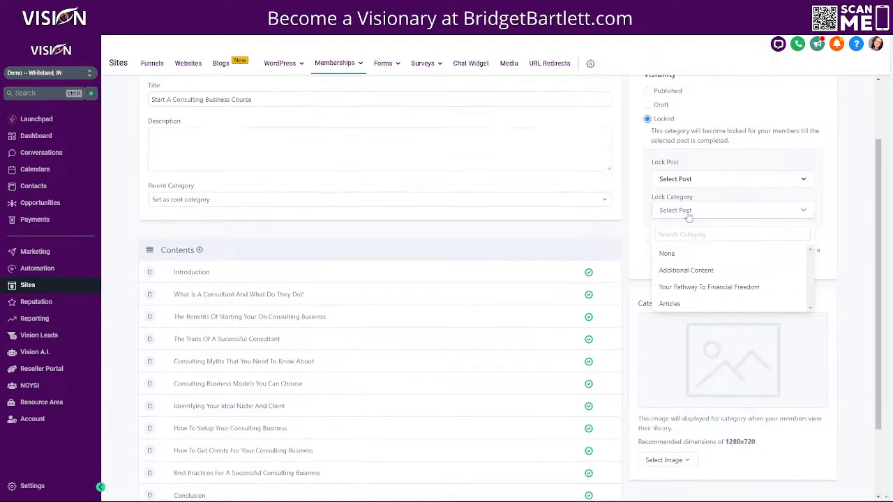
click(677, 287)
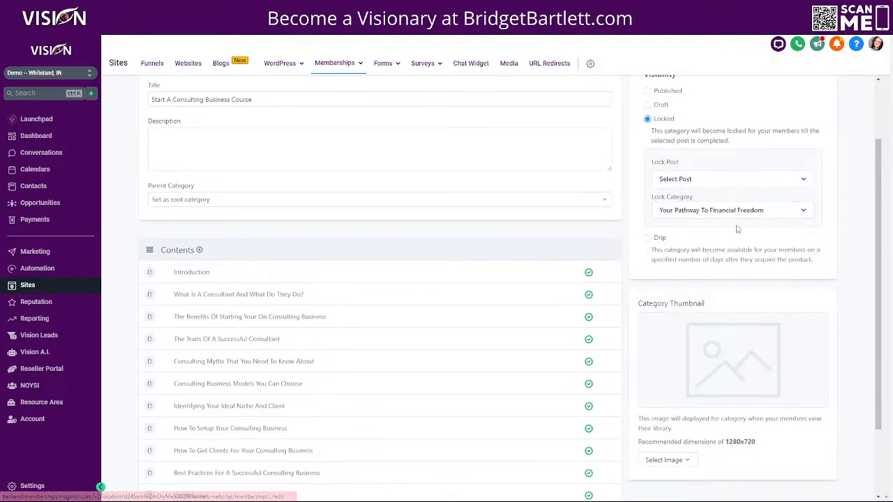
Step: Set Test quiz as the unlocking post, save, and return to the product outline
click(684, 179)
scroll(699, 290, down, 8)
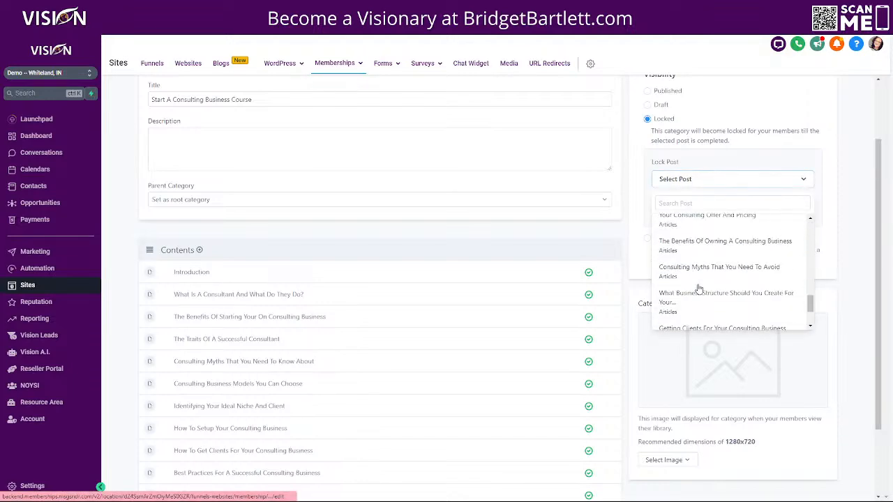
scroll(698, 213, up, 10)
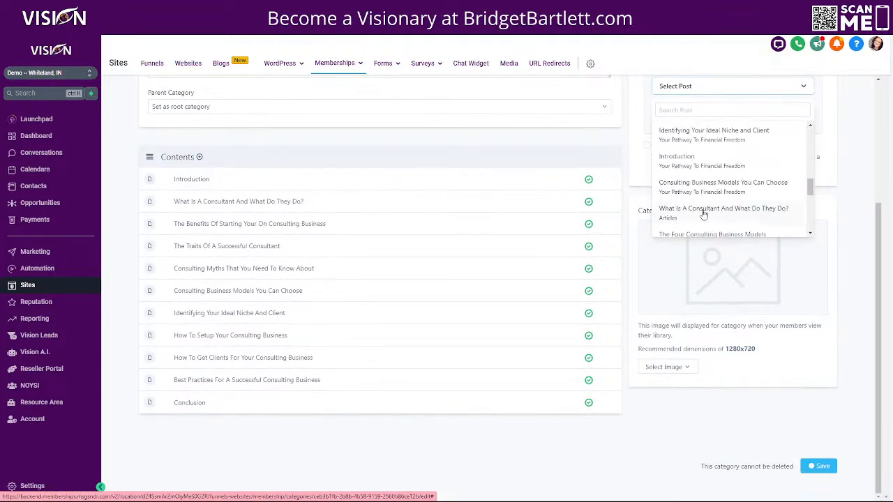
scroll(698, 213, up, 1)
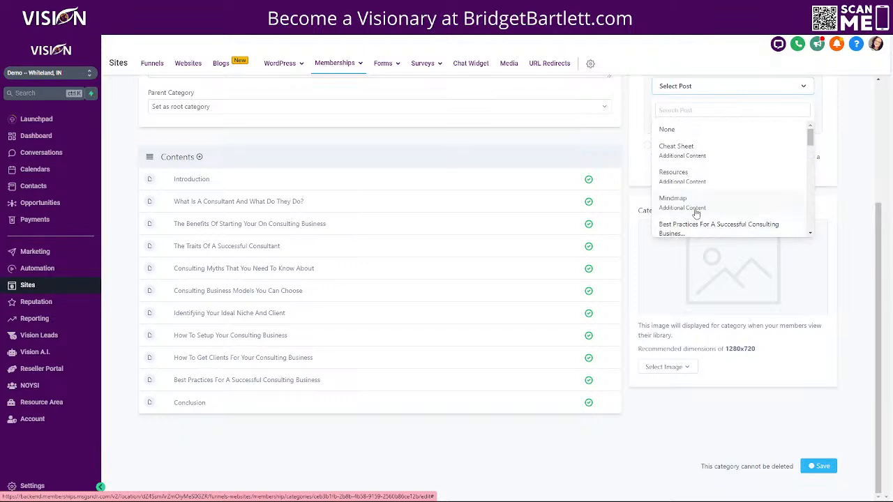
scroll(566, 311, up, 1)
scroll(566, 311, up, 3)
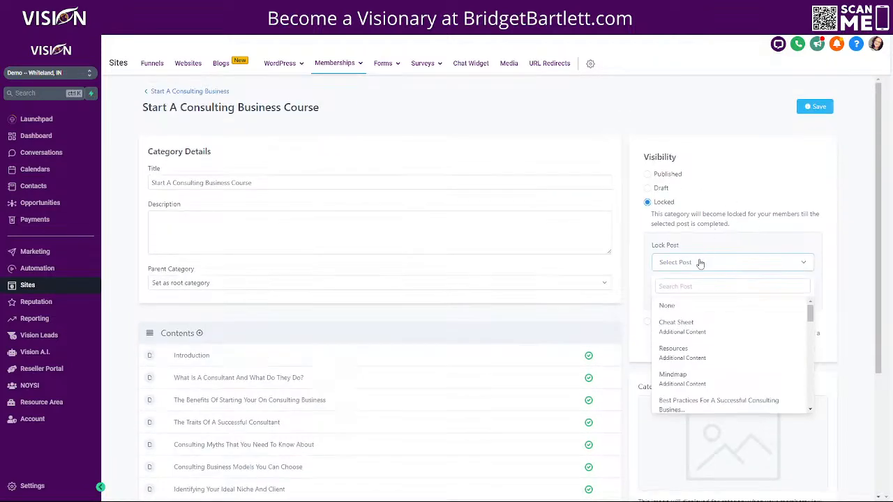
scroll(697, 363, down, 5)
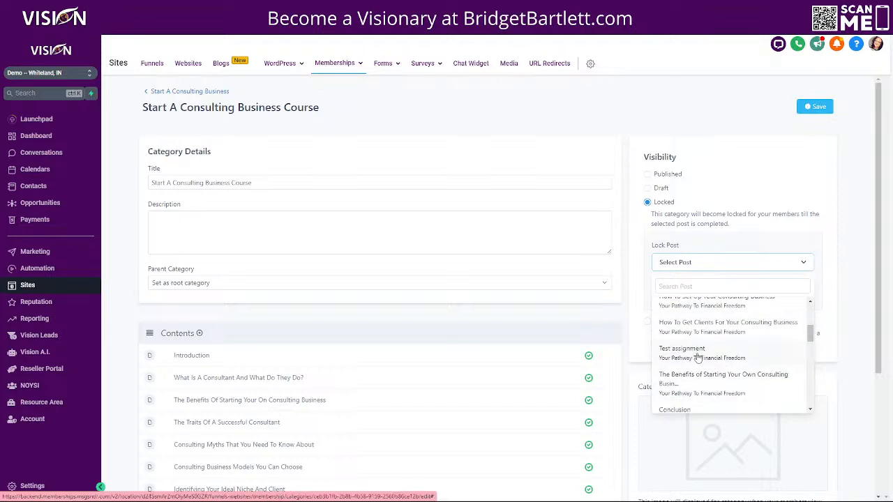
scroll(698, 357, down, 2)
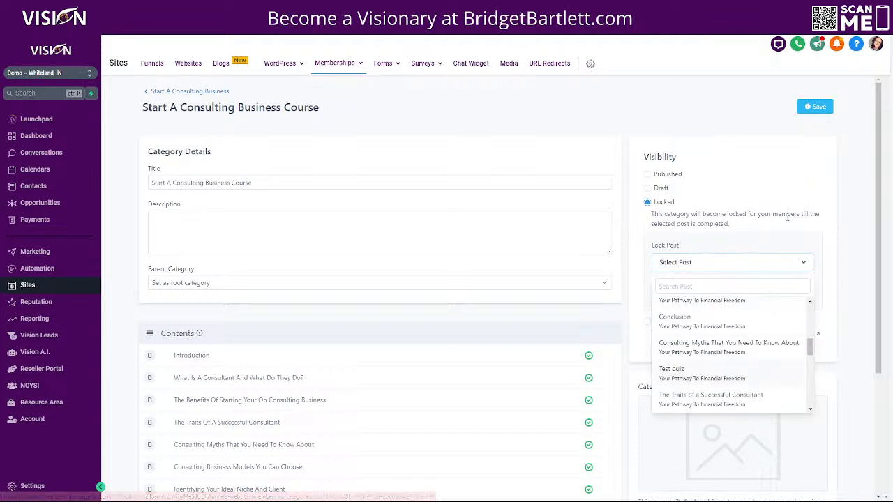
click(667, 376)
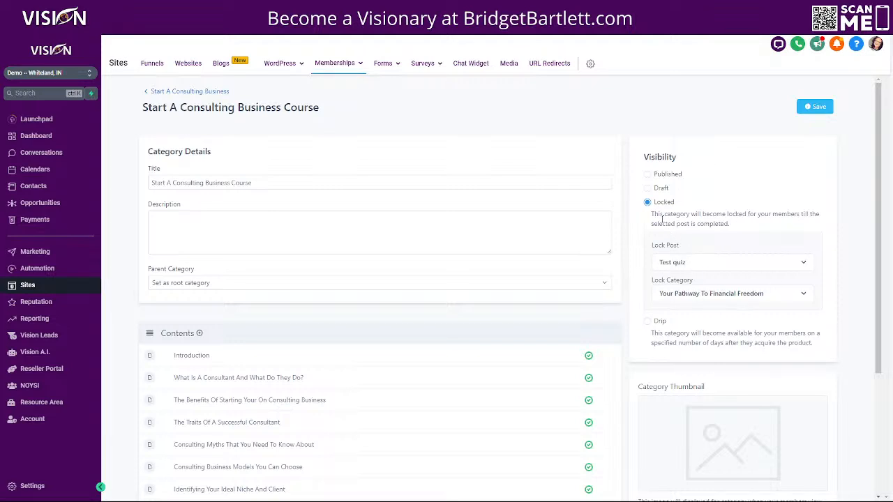
click(811, 106)
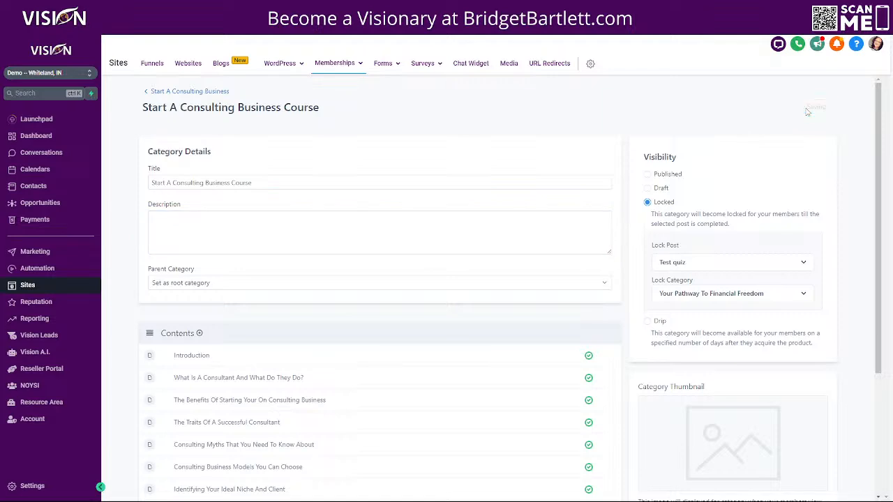
click(188, 91)
scroll(309, 384, down, 4)
scroll(304, 392, up, 4)
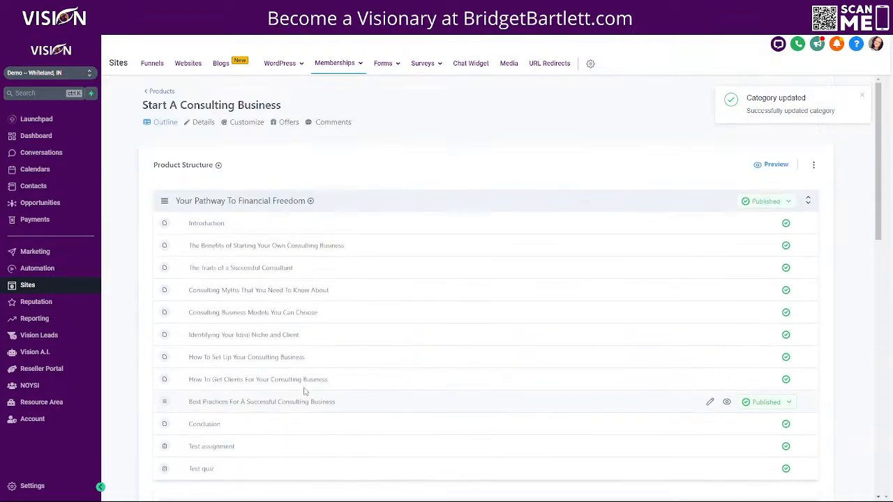
scroll(556, 353, down, 3)
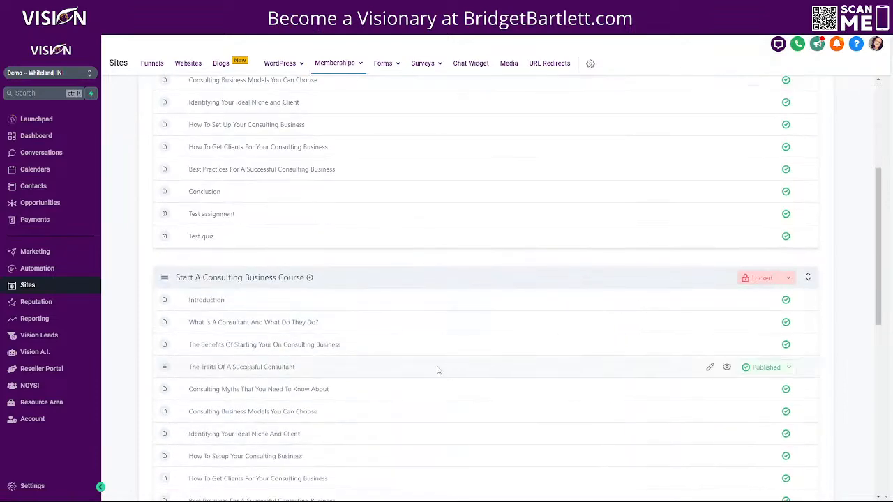
scroll(447, 367, up, 3)
click(774, 166)
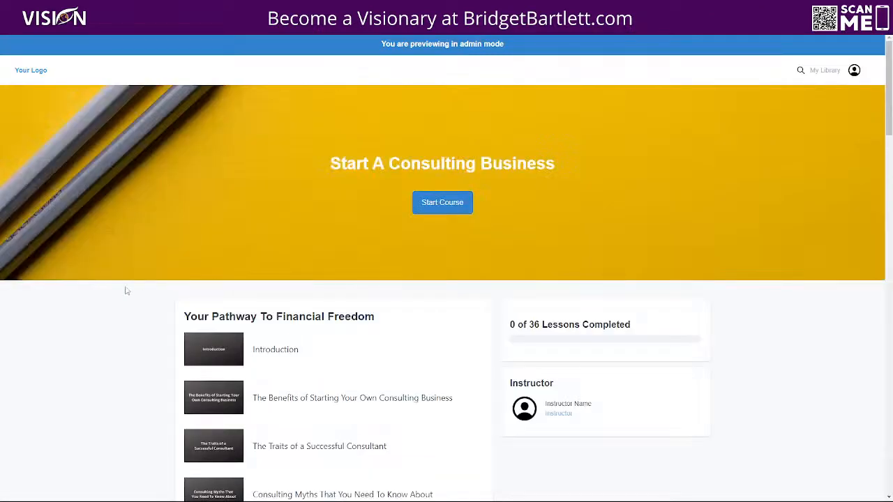
scroll(124, 293, down, 8)
scroll(137, 322, down, 4)
click(280, 155)
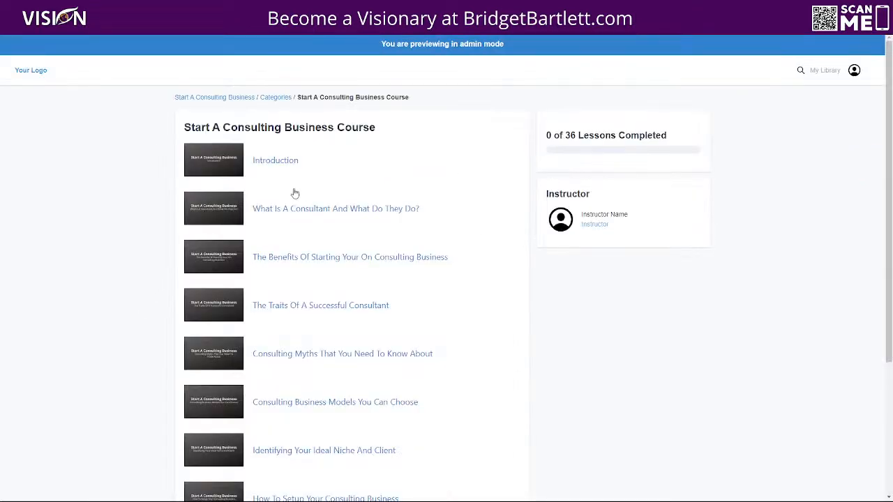
click(265, 160)
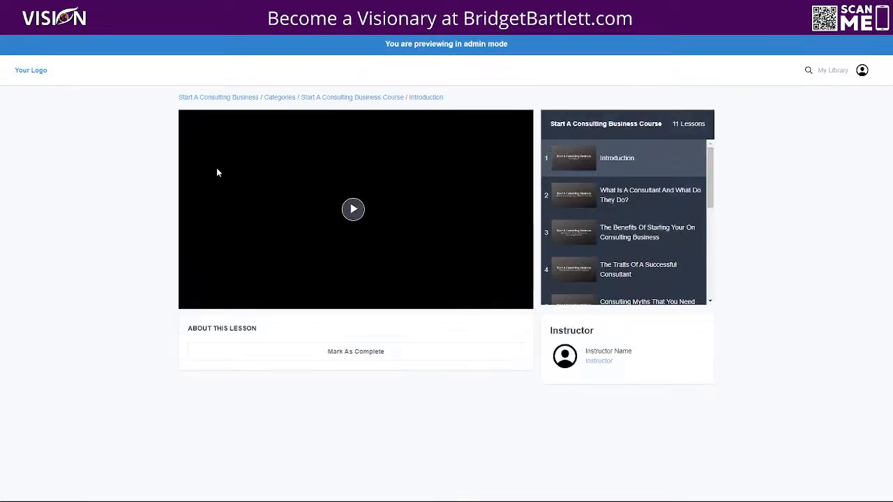
click(360, 97)
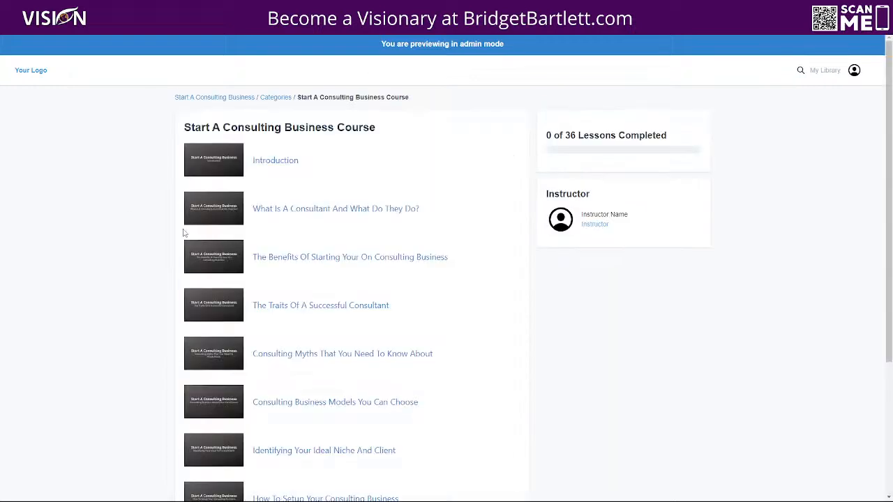
click(98, 8)
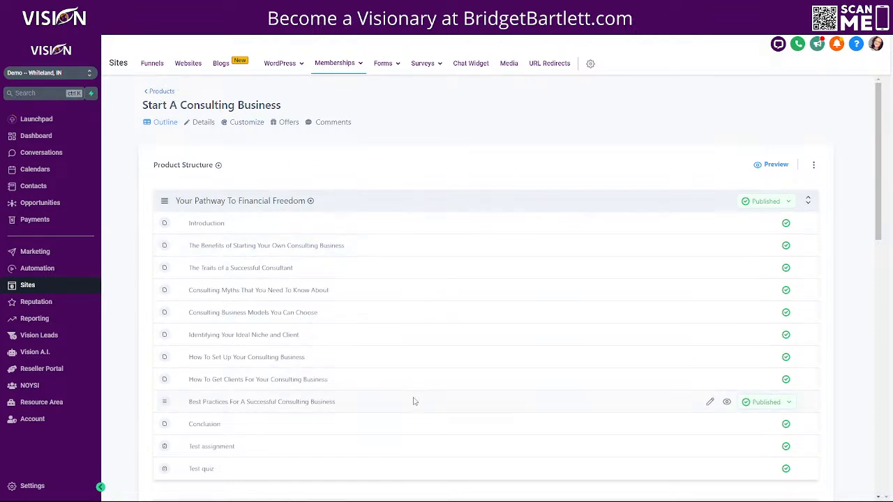
Step: Go back from the products list to the membership Offers page
click(162, 91)
mouse_move(330, 98)
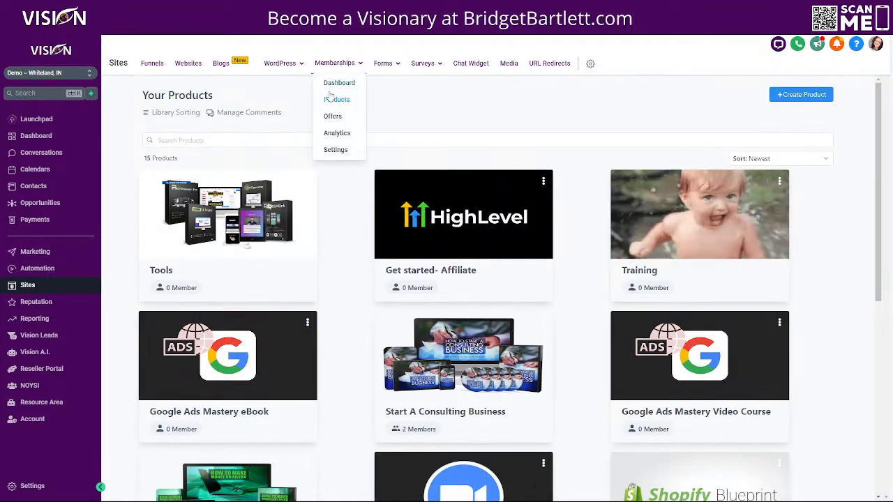
click(334, 117)
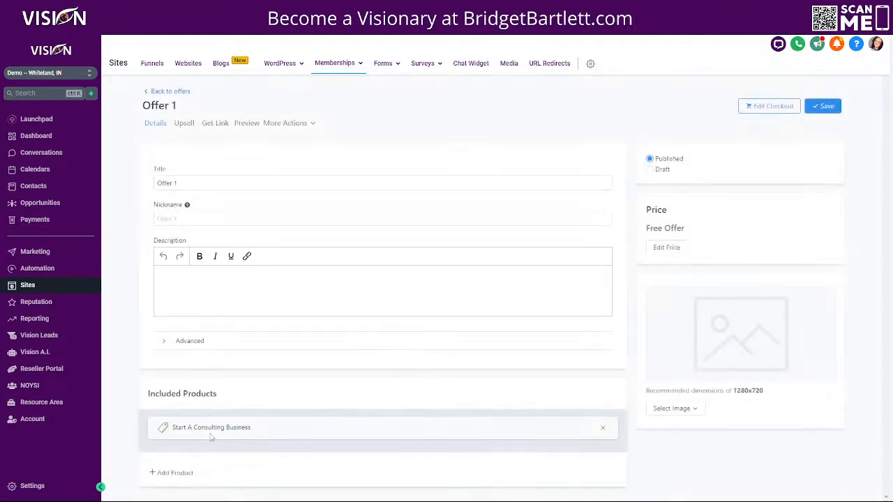
Step: Read the expanded Offer 1 welcome email on Test Tester's contact record, then go to Sites
click(39, 190)
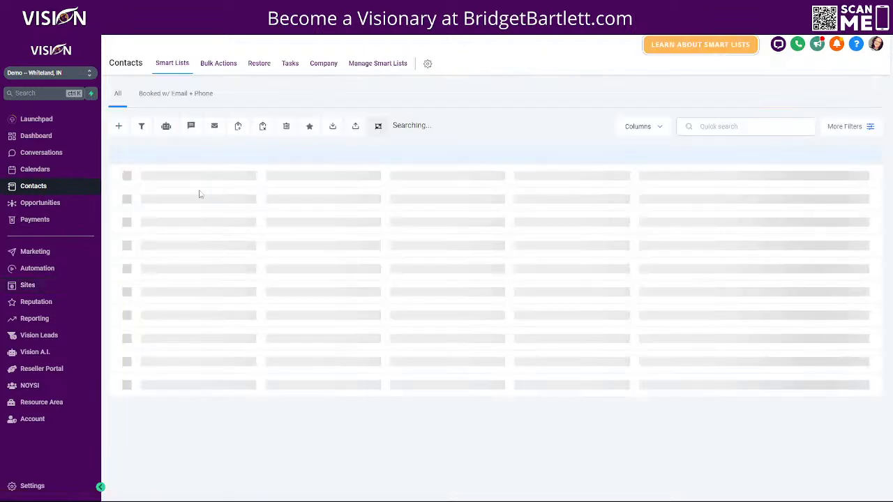
click(190, 199)
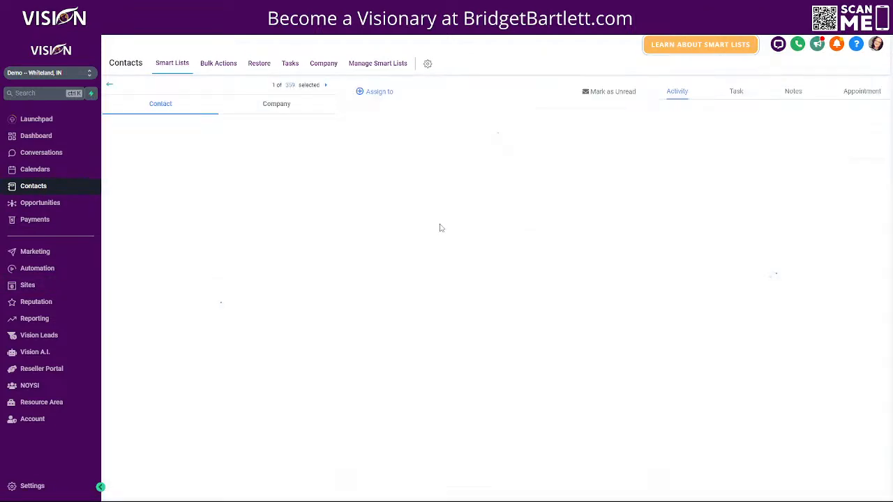
scroll(213, 333, down, 10)
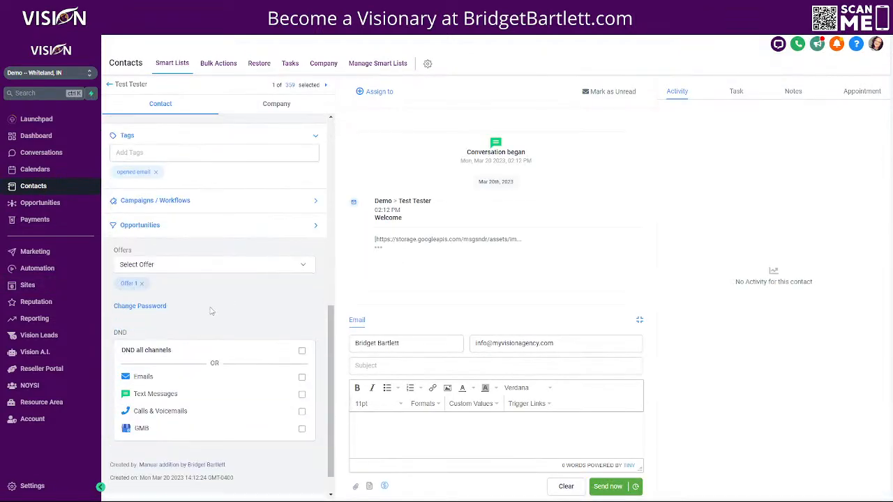
scroll(192, 228, up, 5)
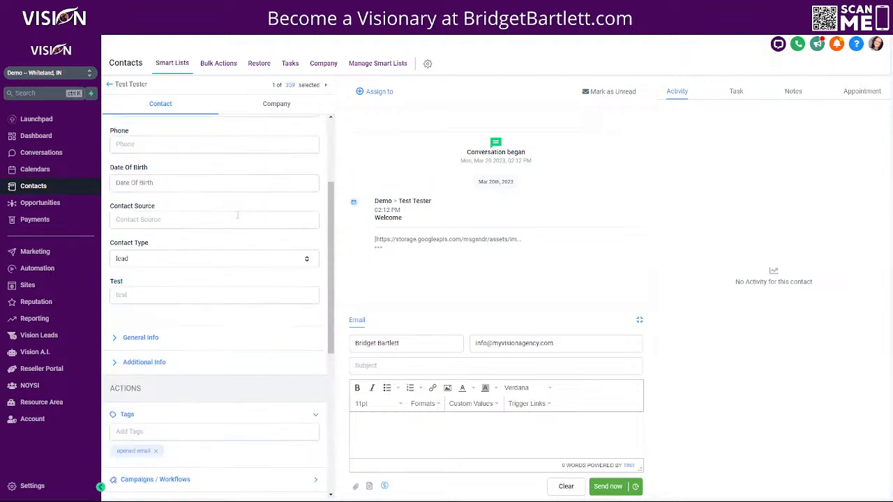
click(378, 248)
scroll(510, 279, down, 1)
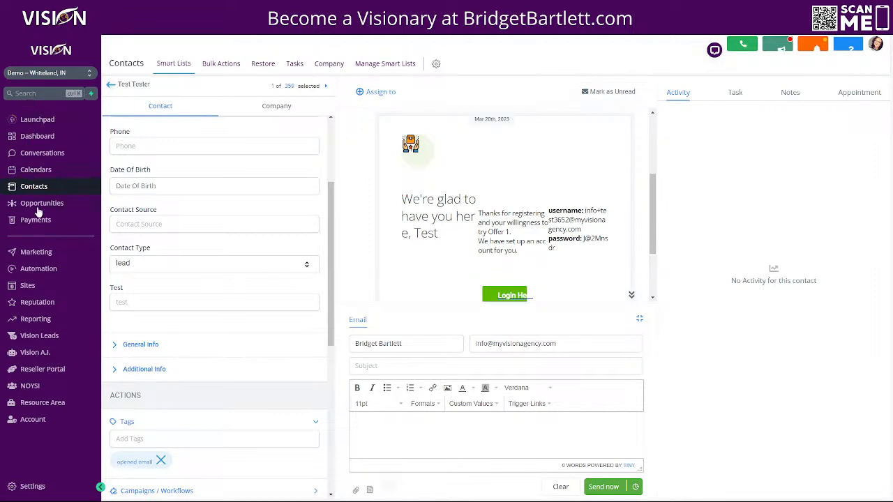
click(28, 288)
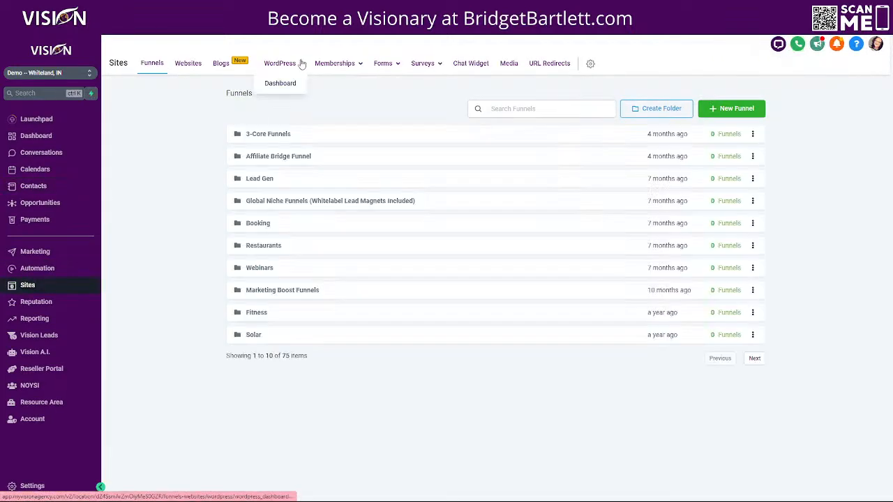
Step: Copy the members.myvisioncrm.com domain from the Memberships Custom Domains settings
mouse_move(344, 75)
click(335, 149)
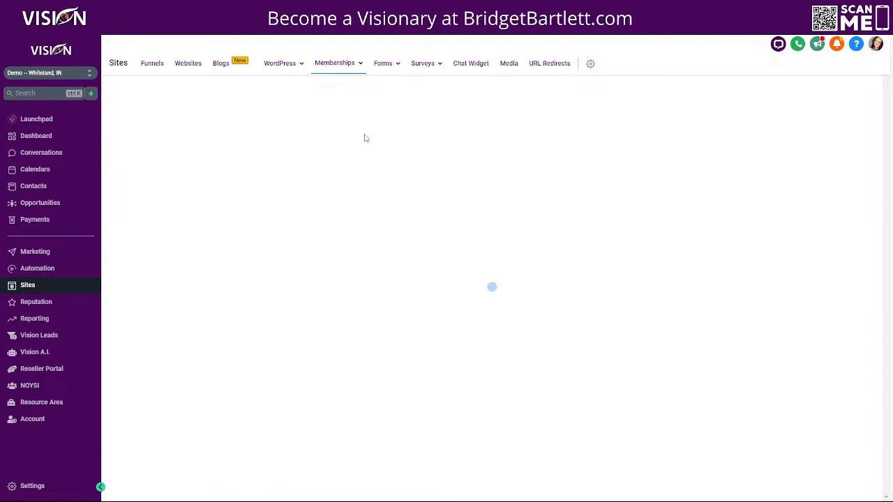
click(429, 155)
drag(454, 165, 356, 165)
right_click(357, 166)
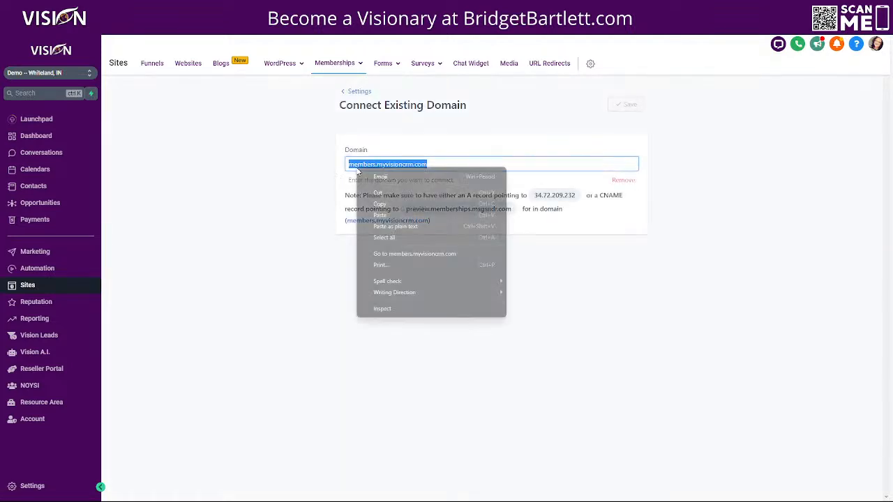
click(378, 206)
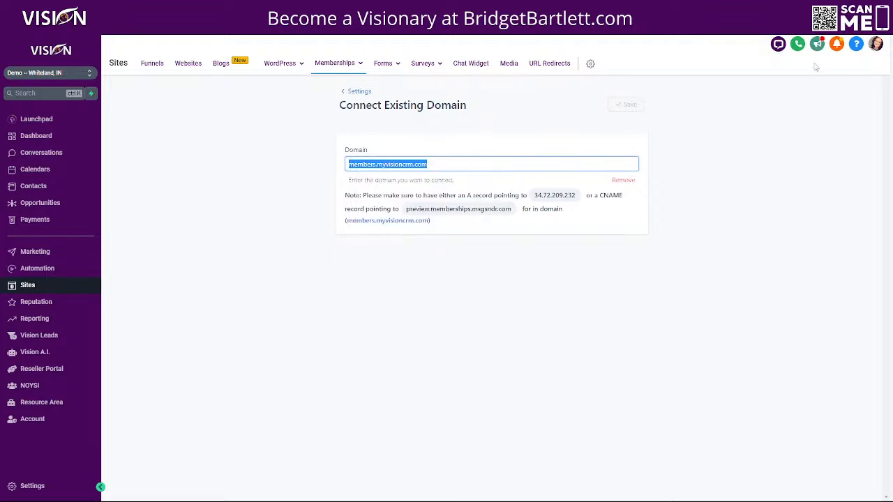
Step: Load members.myvisioncrm.com in a new Incognito window
click(884, 27)
click(734, 62)
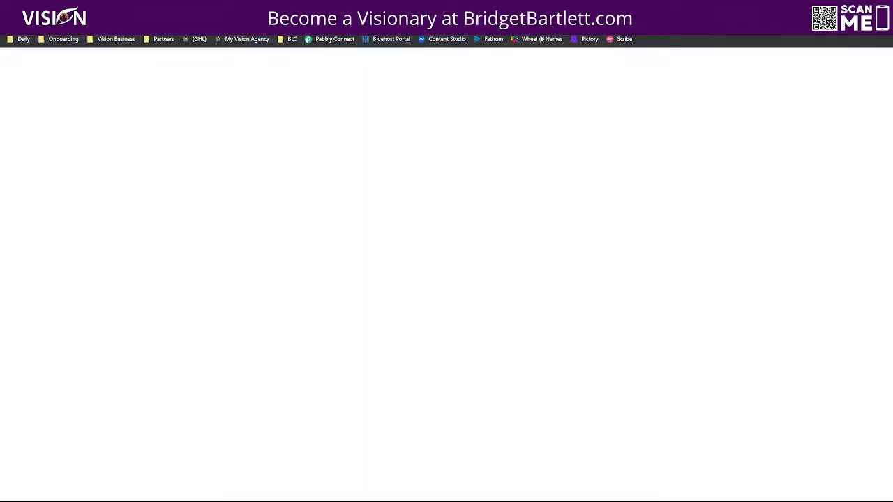
key(ctrl+v)
key(Return)
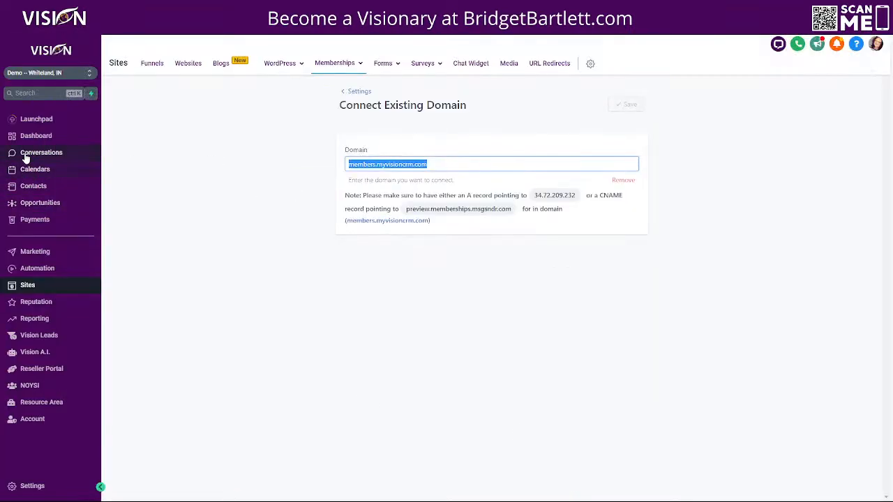
Step: Select the username in Test Tester's expanded welcome email, opening and cancelling Change Password
click(42, 187)
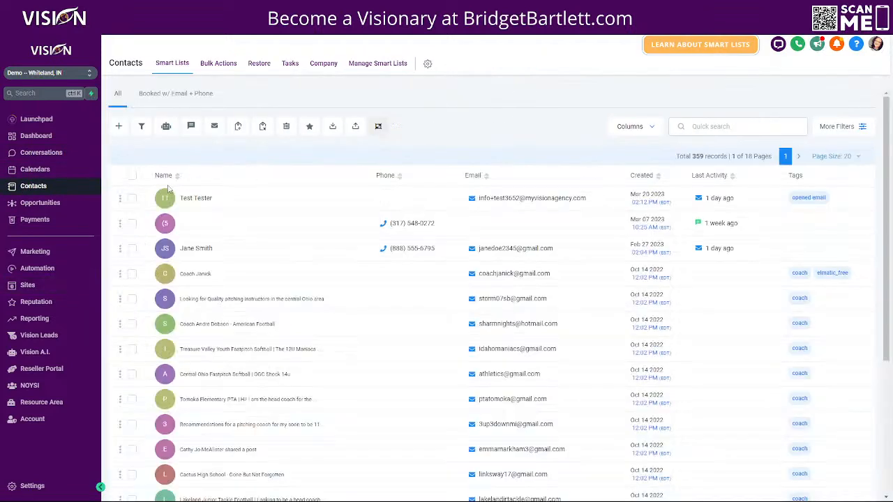
click(198, 199)
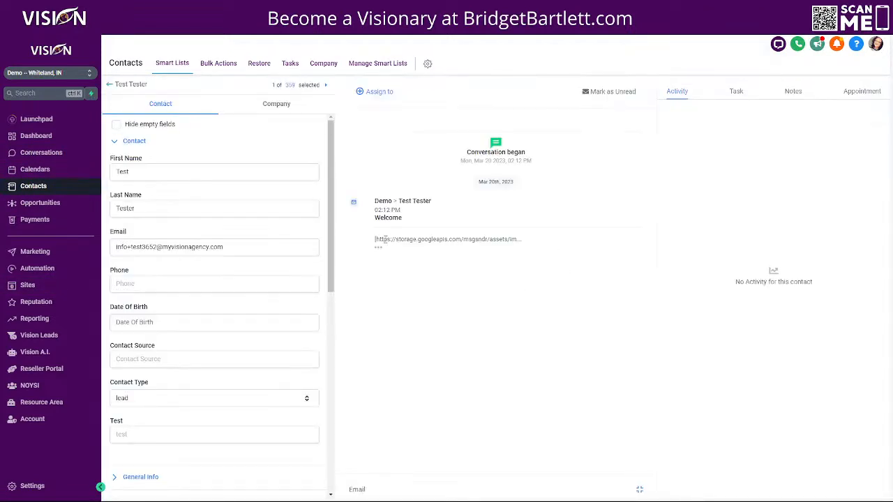
click(379, 250)
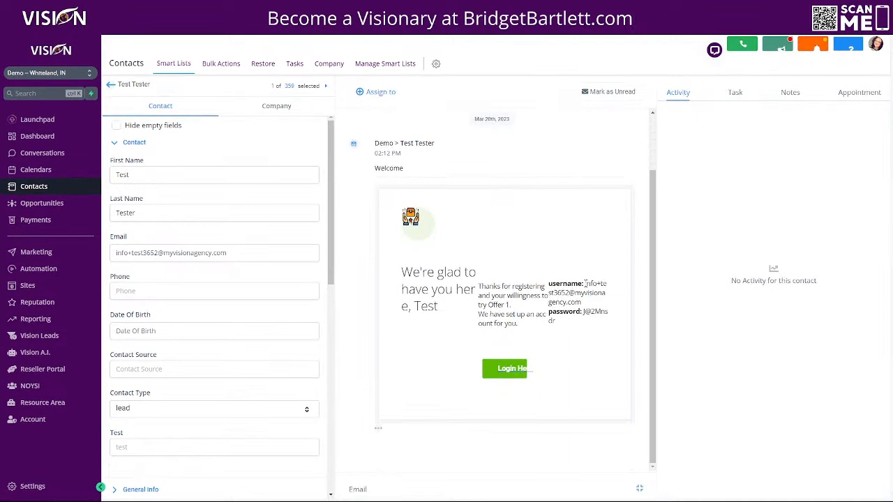
drag(585, 284, 599, 306)
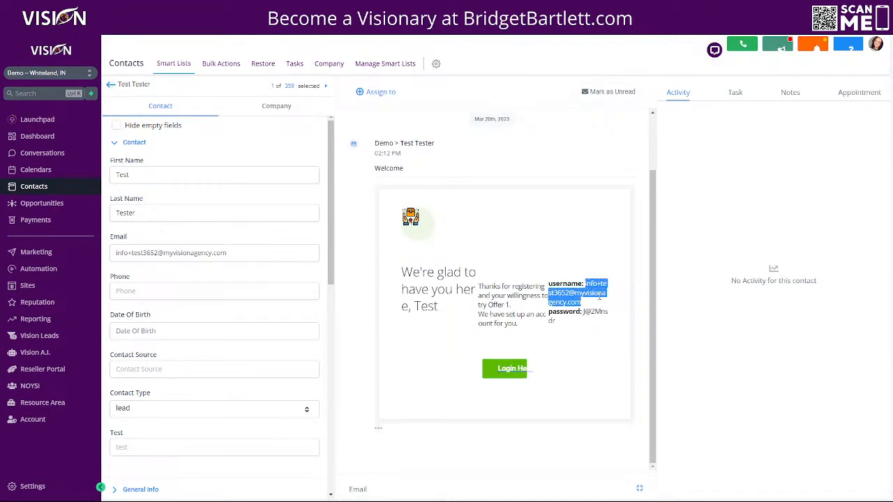
scroll(241, 364, down, 7)
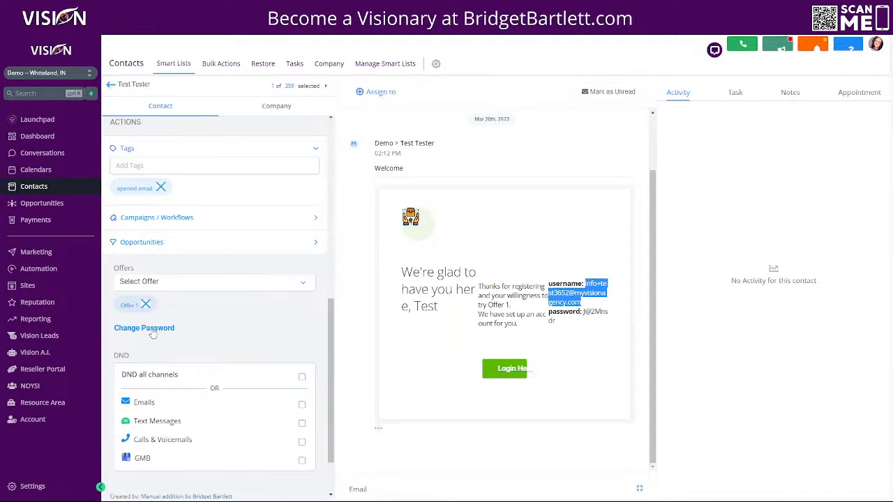
click(153, 333)
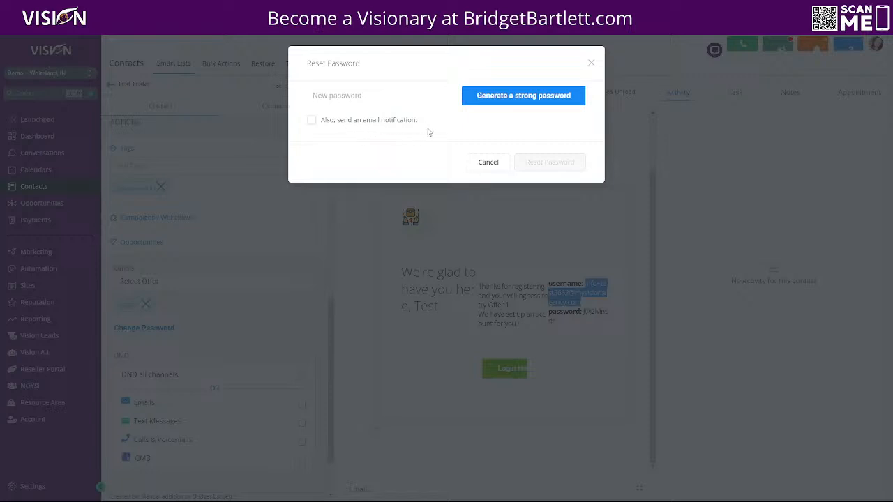
click(487, 162)
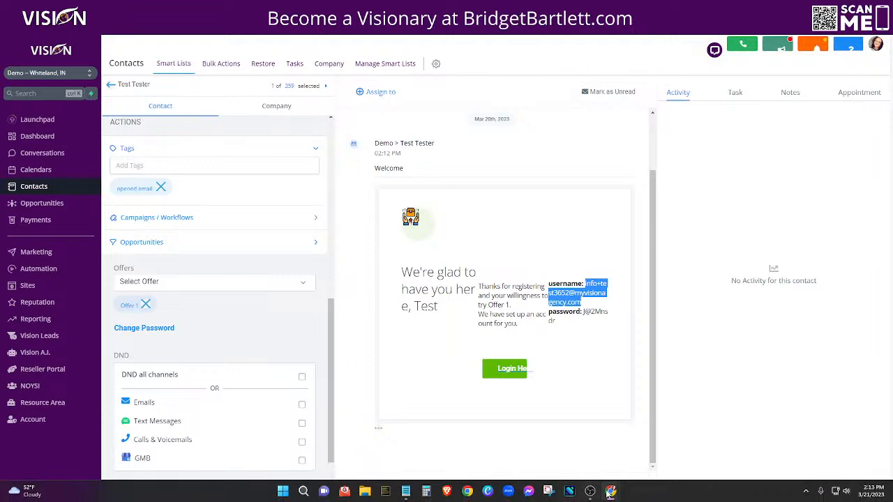
Step: Sign in to the member portal with the test member's email and the password copied from the welcome email
click(627, 457)
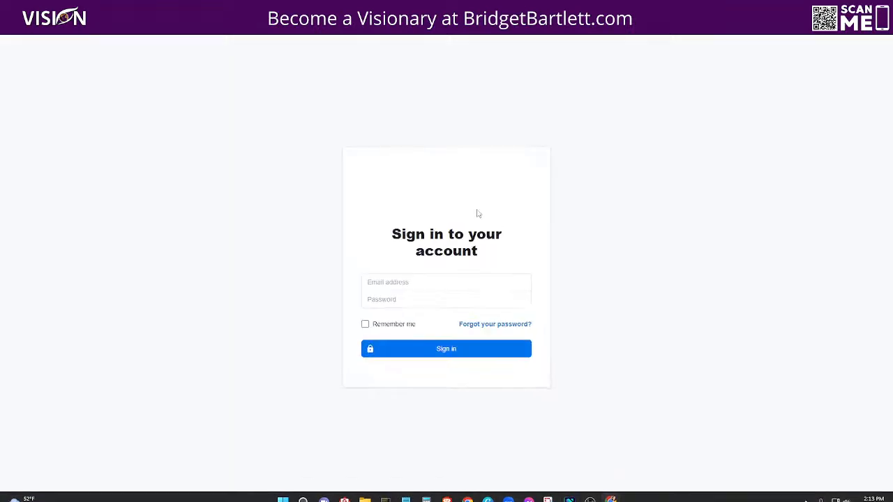
click(429, 281)
key(ctrl+v)
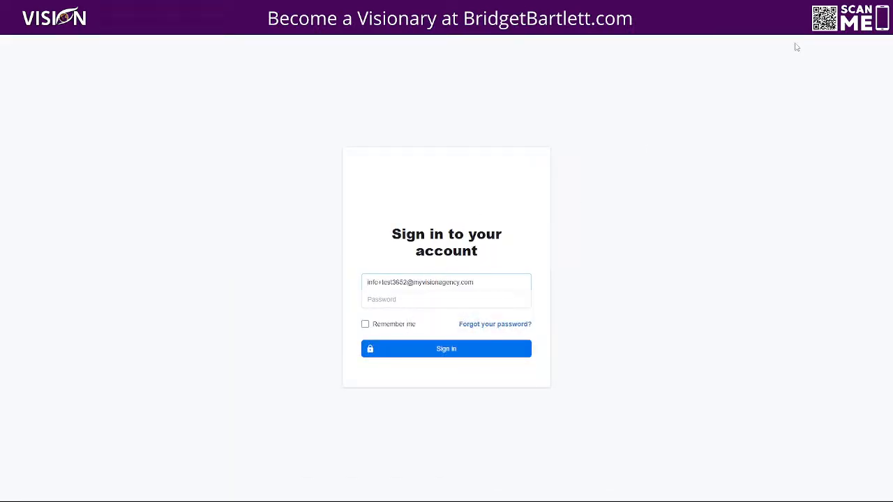
click(839, 7)
drag(583, 314, 590, 334)
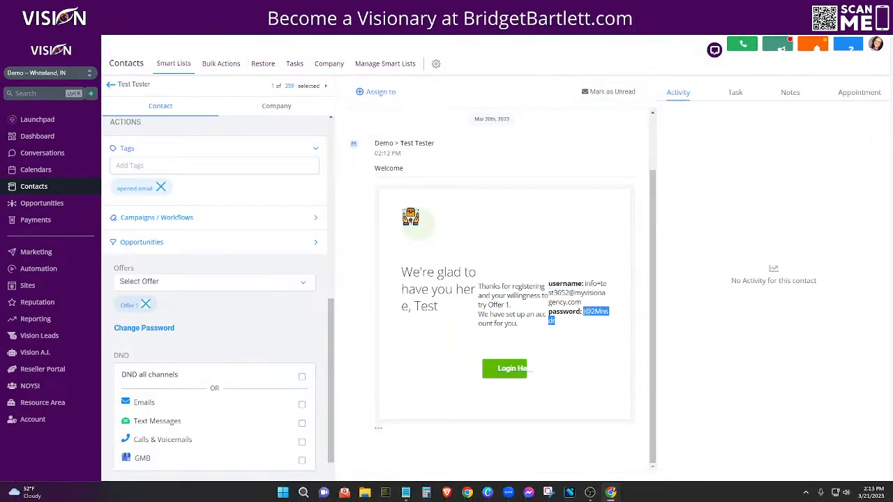
mouse_move(622, 485)
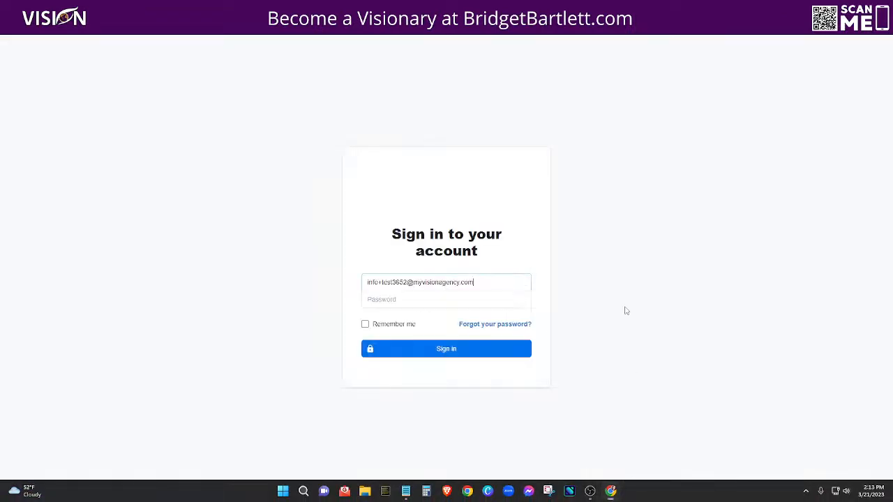
click(454, 300)
key(ctrl+v)
click(447, 349)
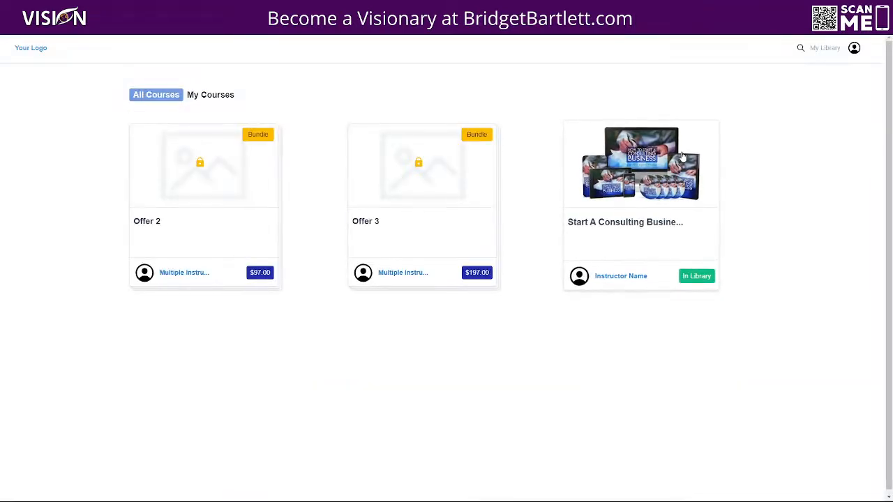
Step: Open Start A Consulting Business, then its Introduction lesson and the Test quiz post
click(657, 178)
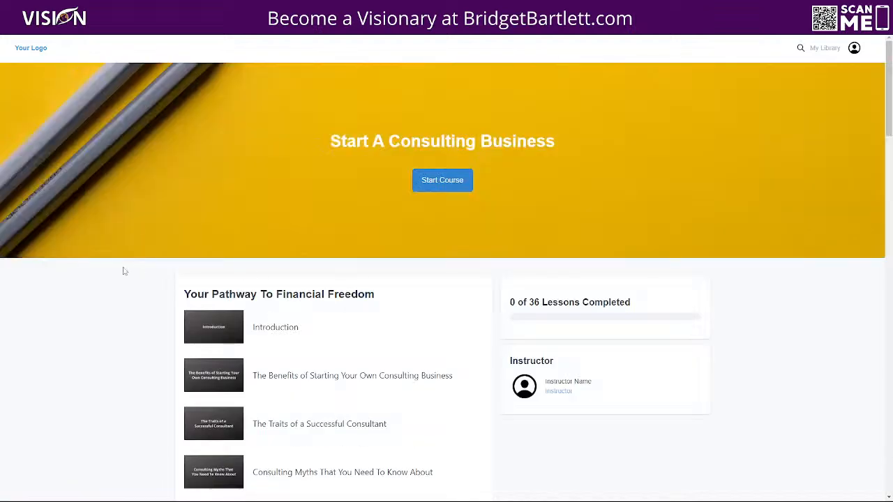
scroll(125, 269, down, 12)
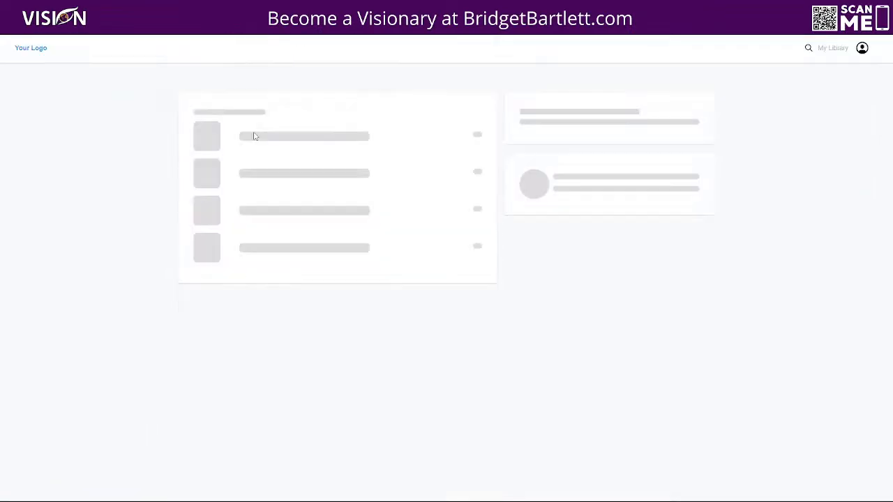
click(282, 139)
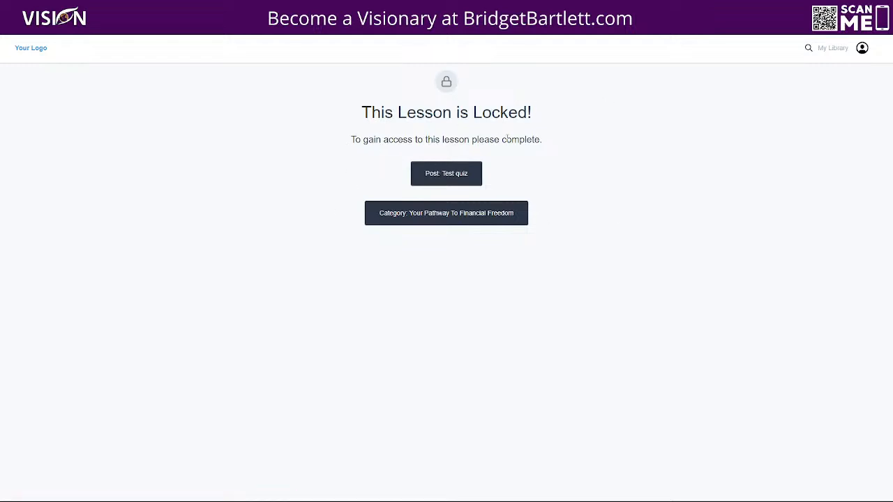
click(448, 174)
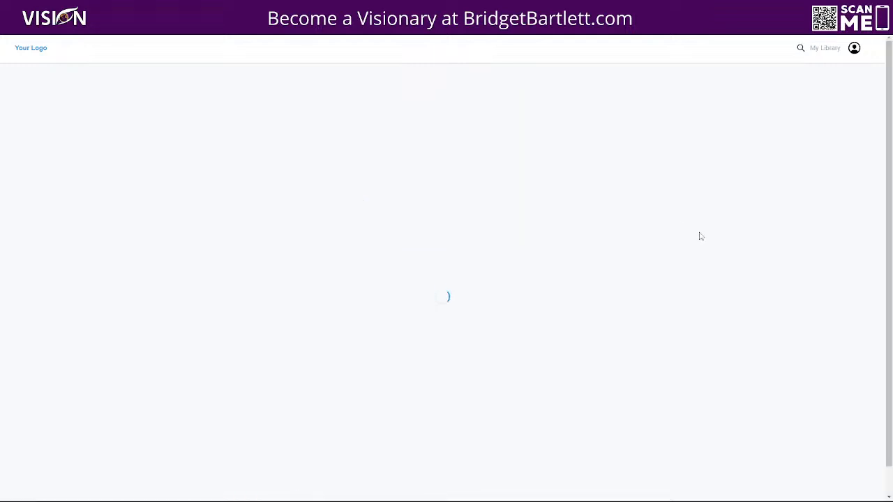